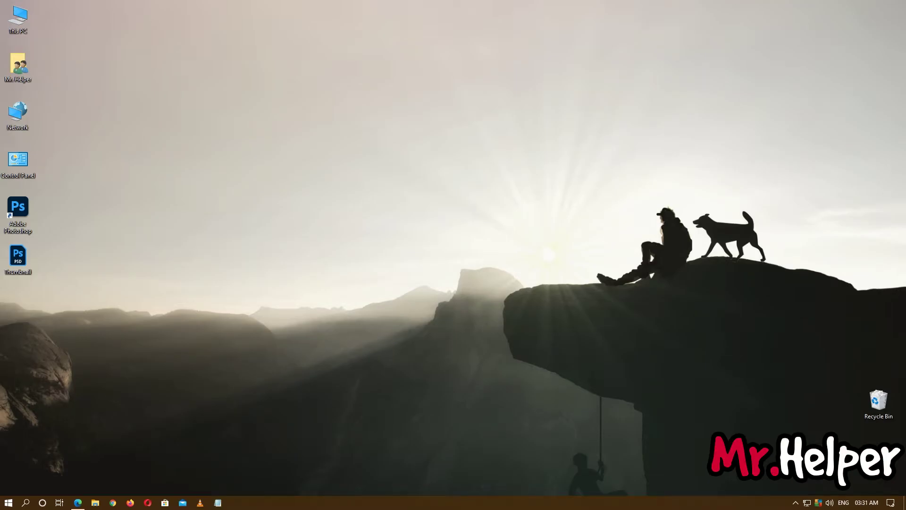
Step: Open the Thumbnail Photoshop file from the desktop, and open This PC to check the drives' free space
double_click(32, 258)
double_click(14, 21)
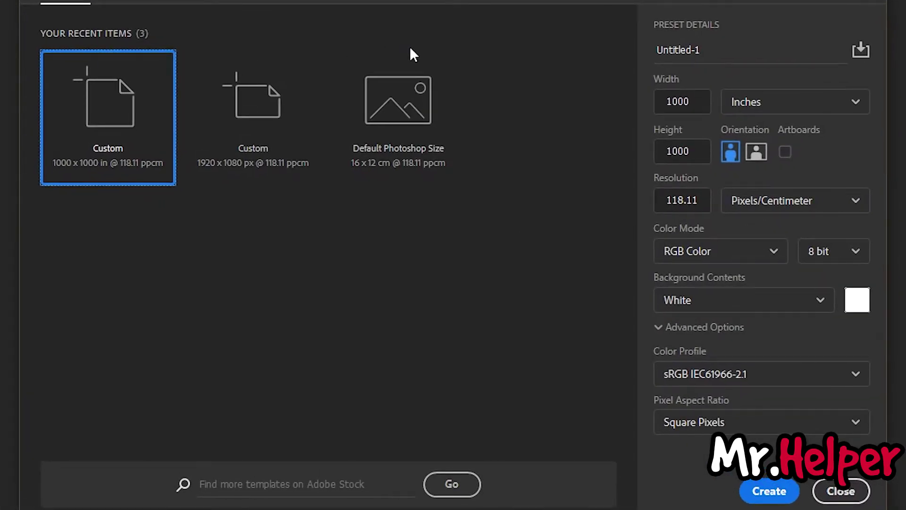
Step: Set the new Photoshop document's size to a width of 1920 and a height of 1080 pixels
left_click(681, 101)
type("1920")
key("Tab")
type("1080")
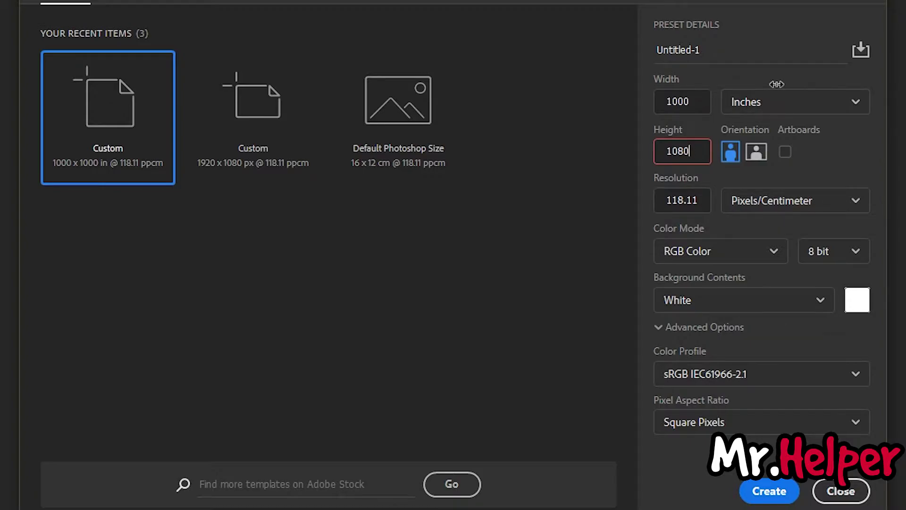
left_click(789, 101)
left_click(789, 126)
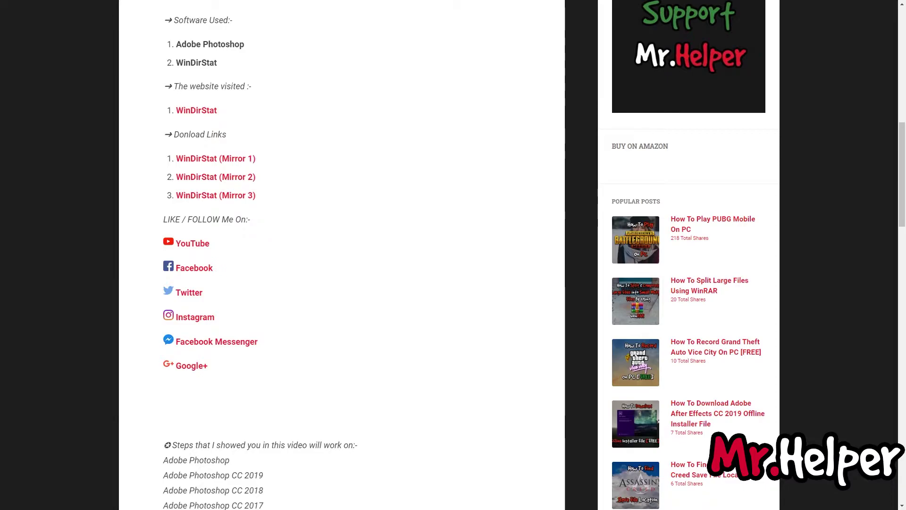
Step: Download the WinDirStat Windows Installer from FossHub through the WinDirStat (Mirror 1) link in the web browser
left_click(249, 158)
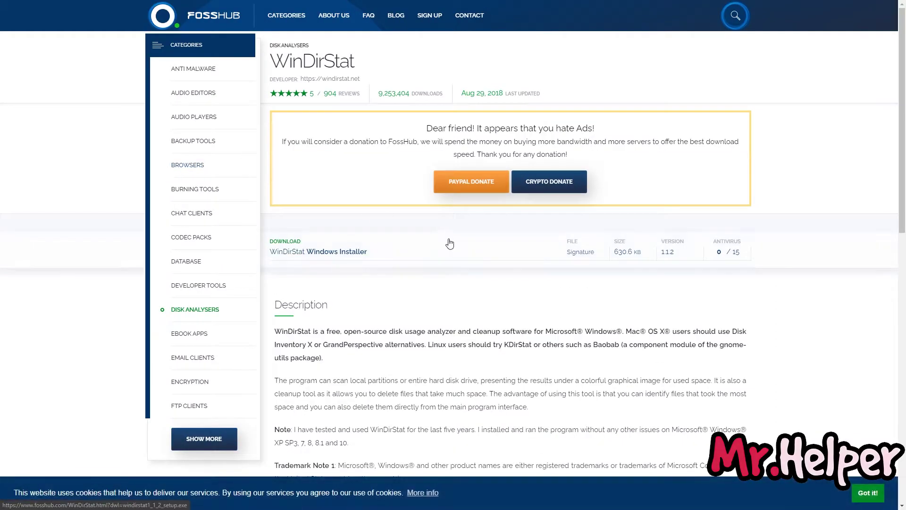
left_click(409, 255)
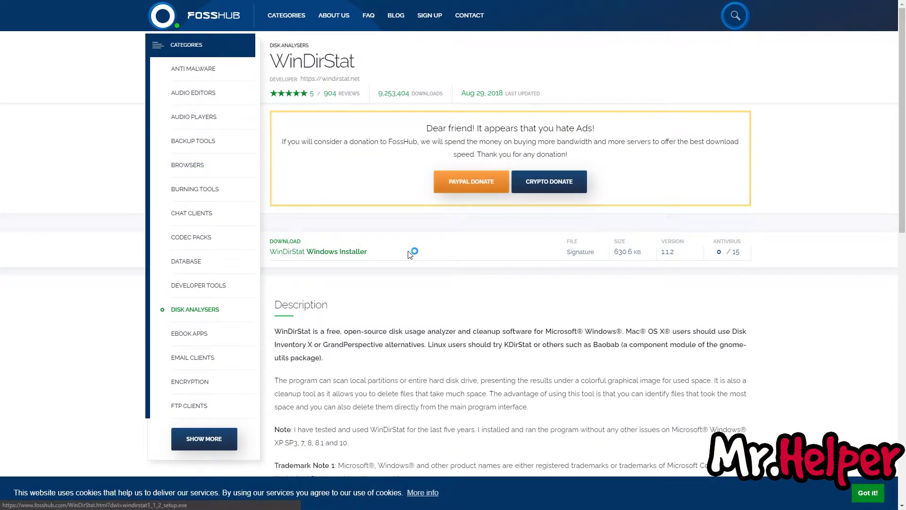
left_click(390, 241)
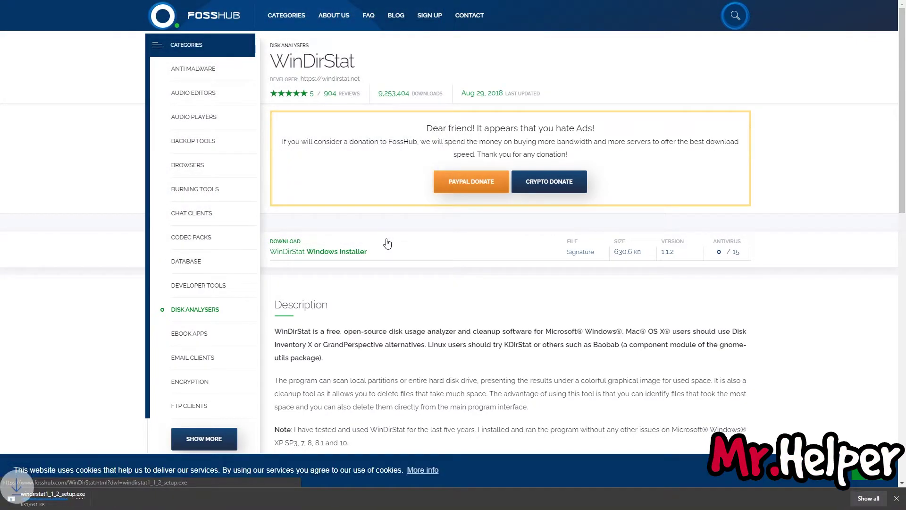
Step: Move the downloaded WinDirStat setup file from the Downloads folder to the desktop
key("super+d")
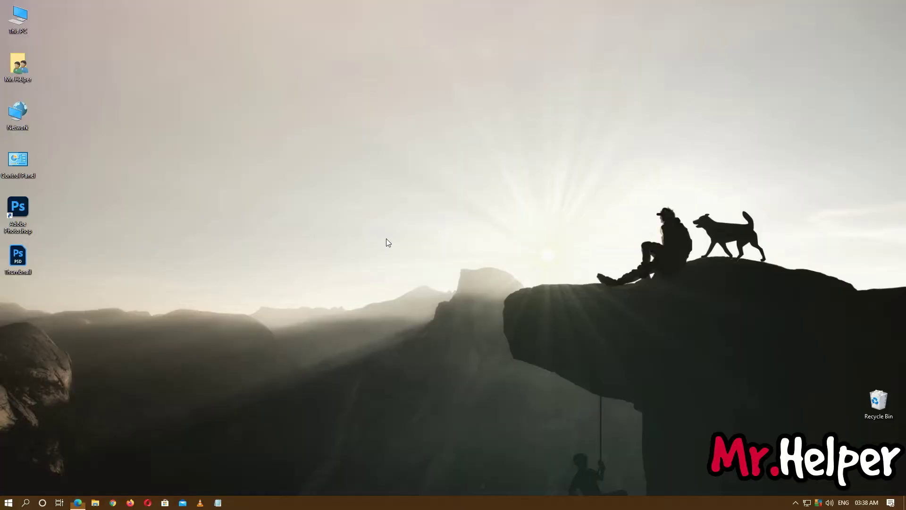
double_click(24, 30)
left_click(39, 120)
left_click(894, 5)
key("ctrl+v")
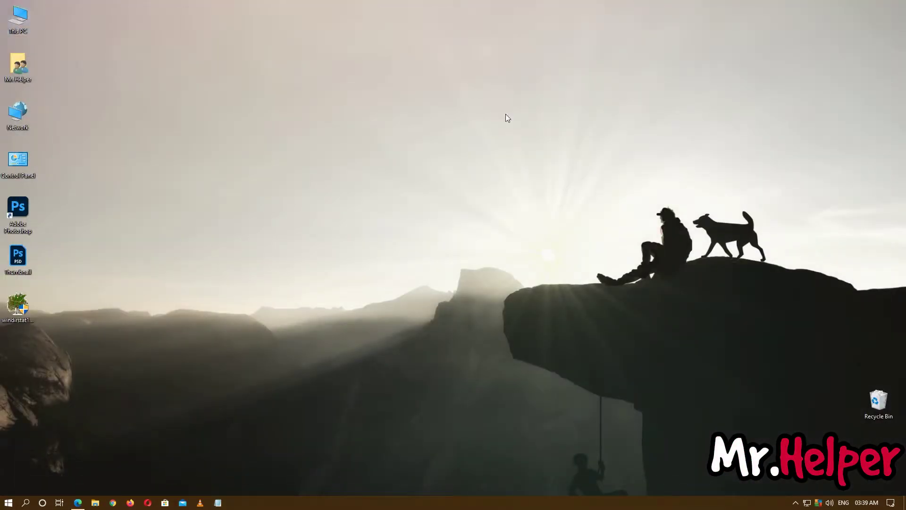
Step: Install WinDirStat 1.1.2 with the recommended components in C:\Program Files (x86)\WinDirStat, accepting the license, and close the setup wizard
double_click(15, 312)
left_click(367, 305)
left_click(505, 327)
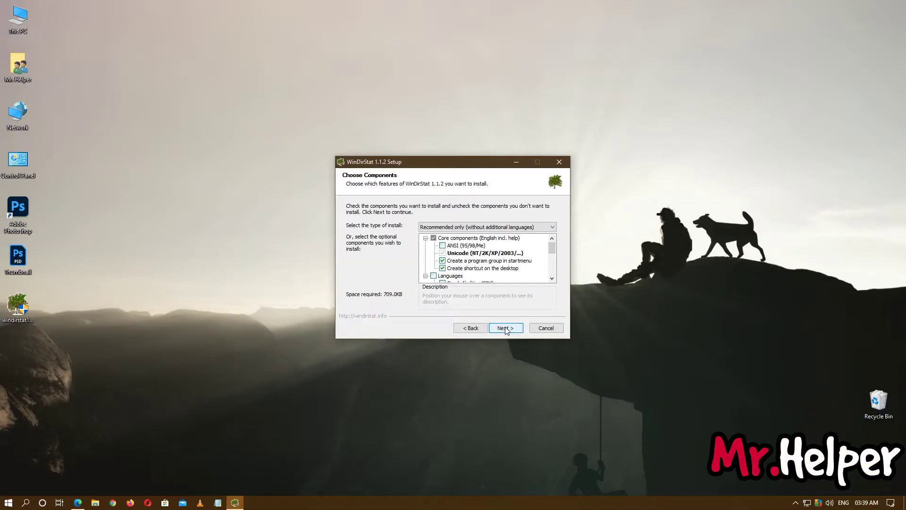
left_click(505, 328)
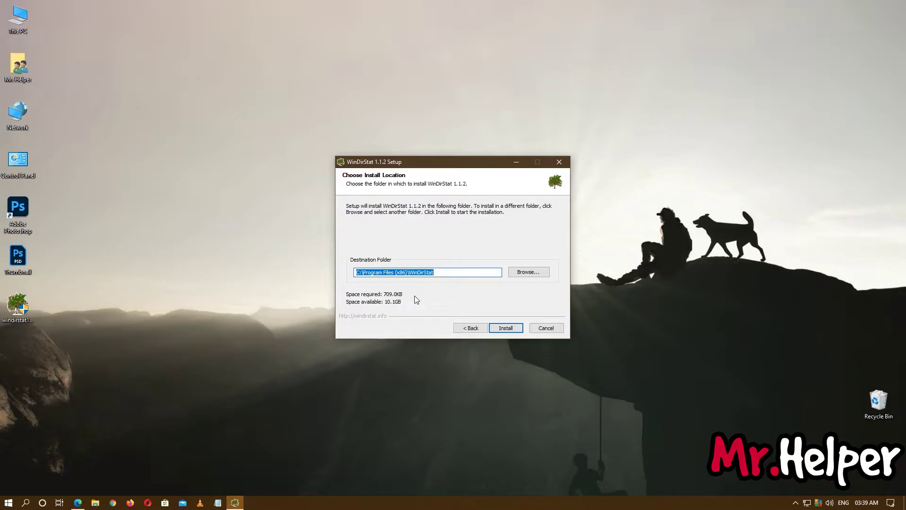
left_click(519, 327)
left_click(518, 328)
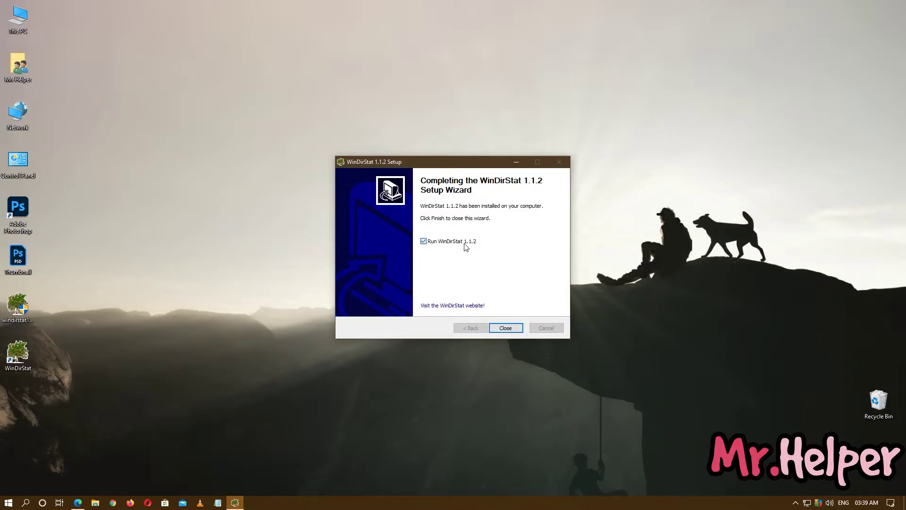
key("Return")
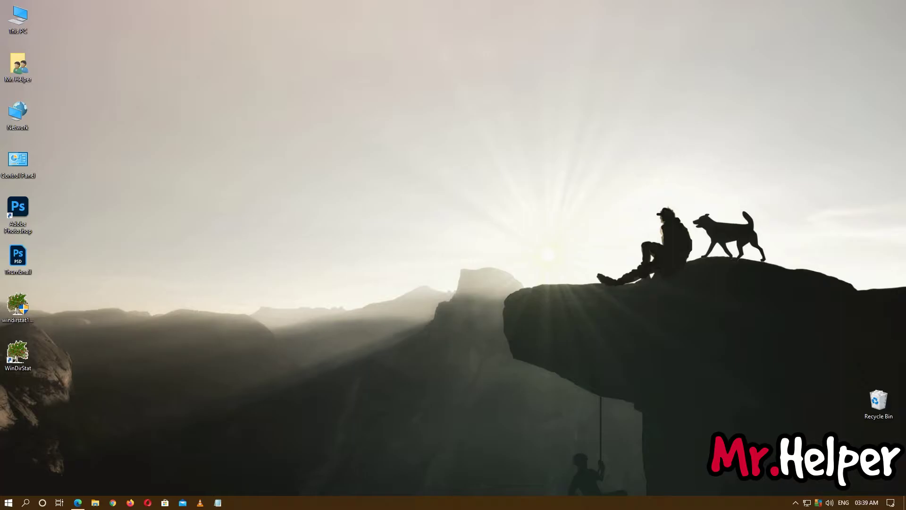
Step: Open the Recycle Bin, permanently remove all of its items, and refresh the view
double_click(878, 401)
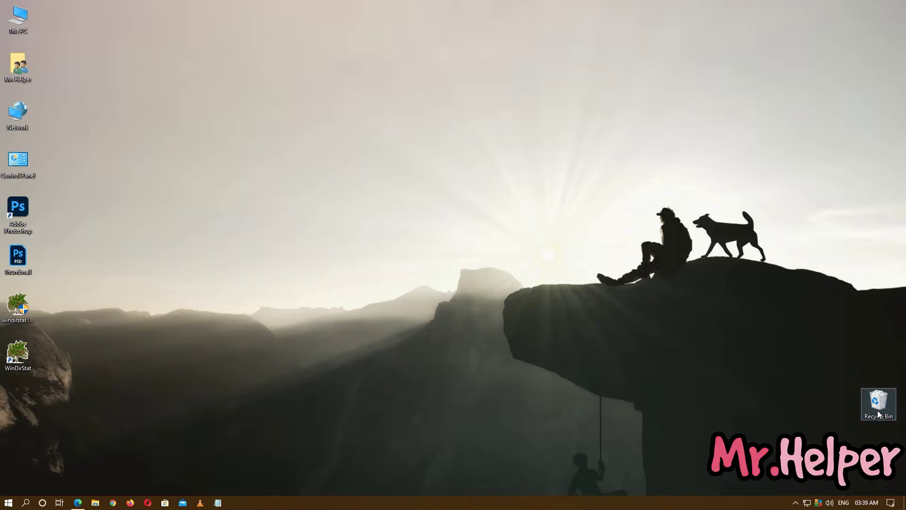
right_click(784, 405)
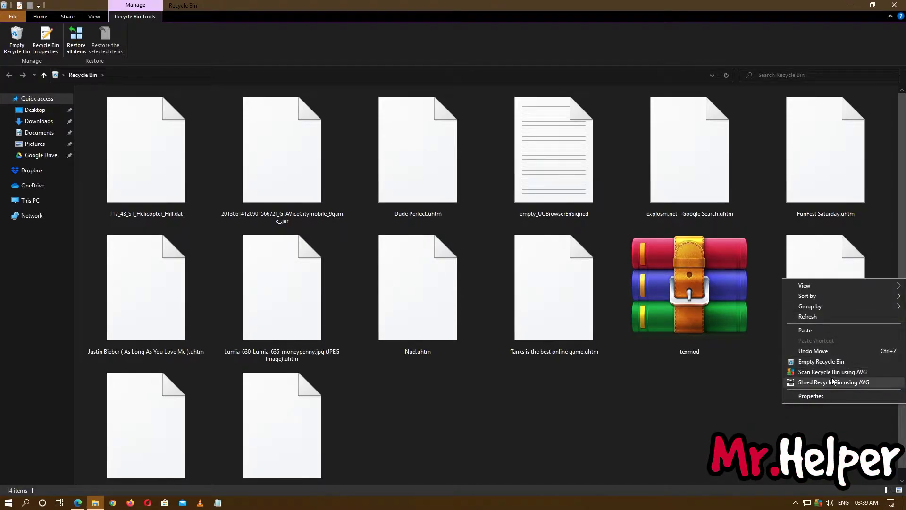
left_click(831, 362)
left_click(503, 256)
right_click(504, 261)
left_click(545, 295)
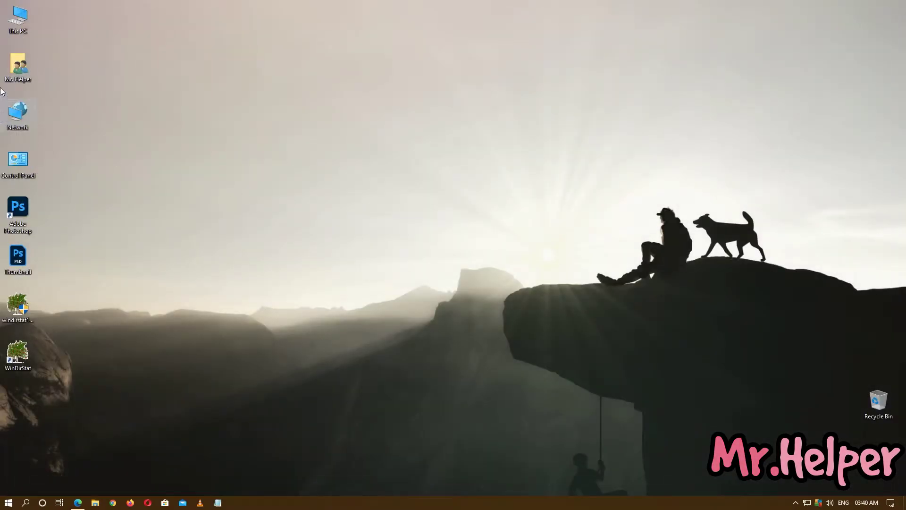
Step: Permanently delete all files and folders in the Downloads folder, and go to the Pictures folder
double_click(27, 16)
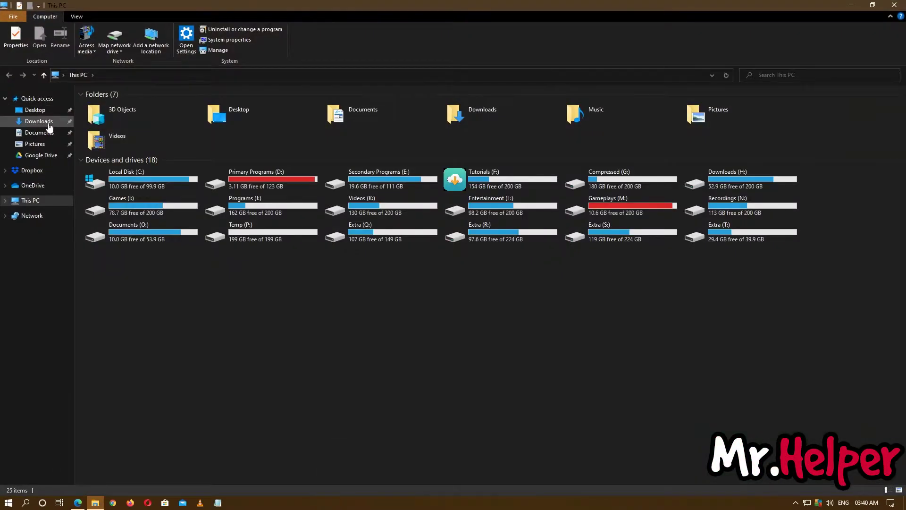
left_click(39, 121)
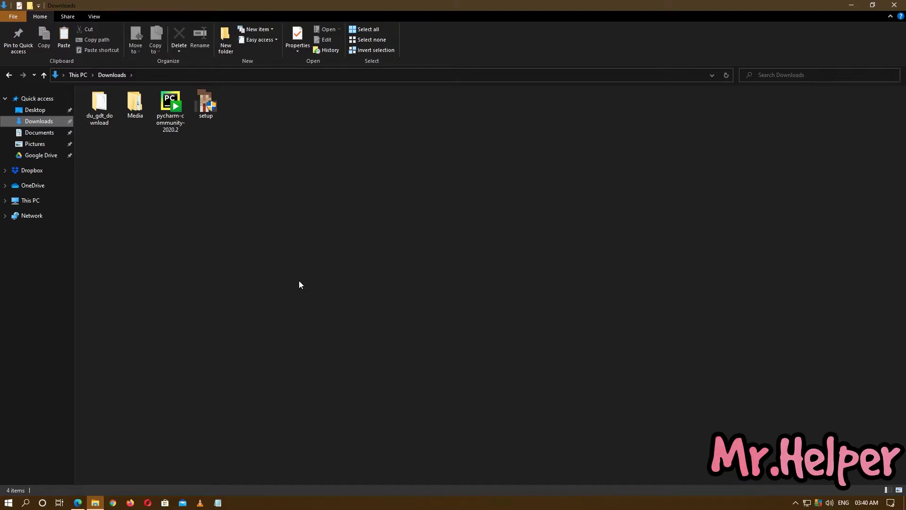
key("ctrl+a")
key("shift+Delete")
key("Return")
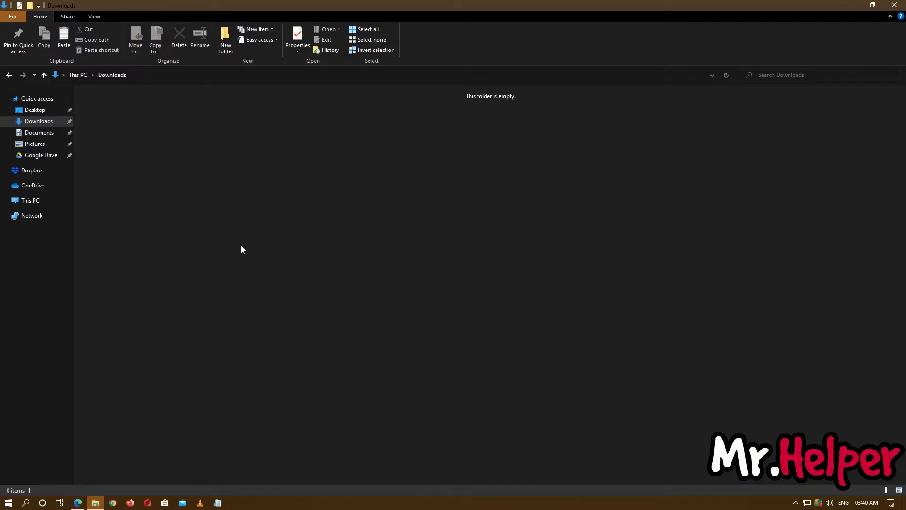
left_click(47, 144)
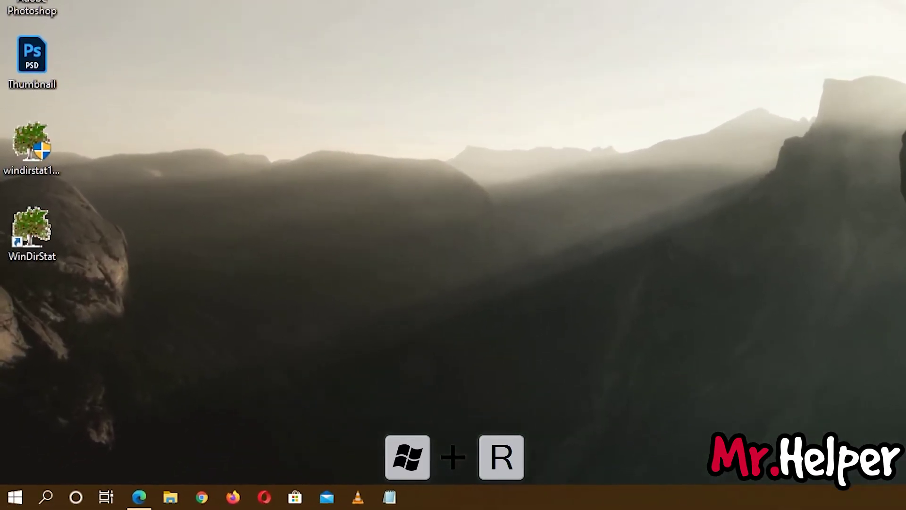
Step: Open the Windows Temp folder with the Run command Temp, granting permanent access to the folder
key("super+r")
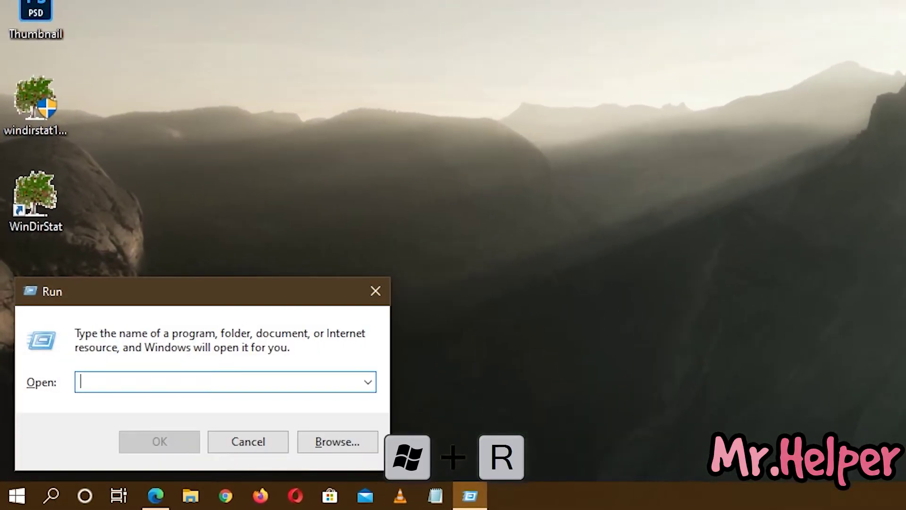
type("Temp")
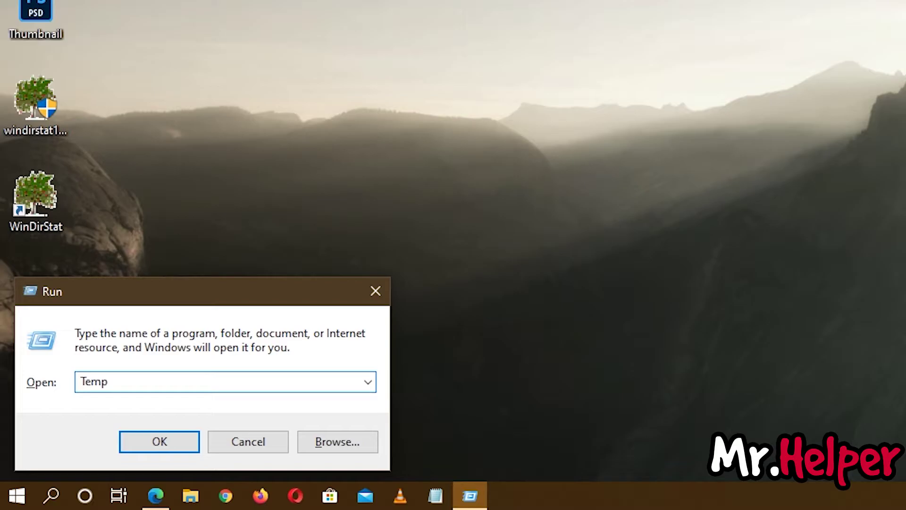
key("Return")
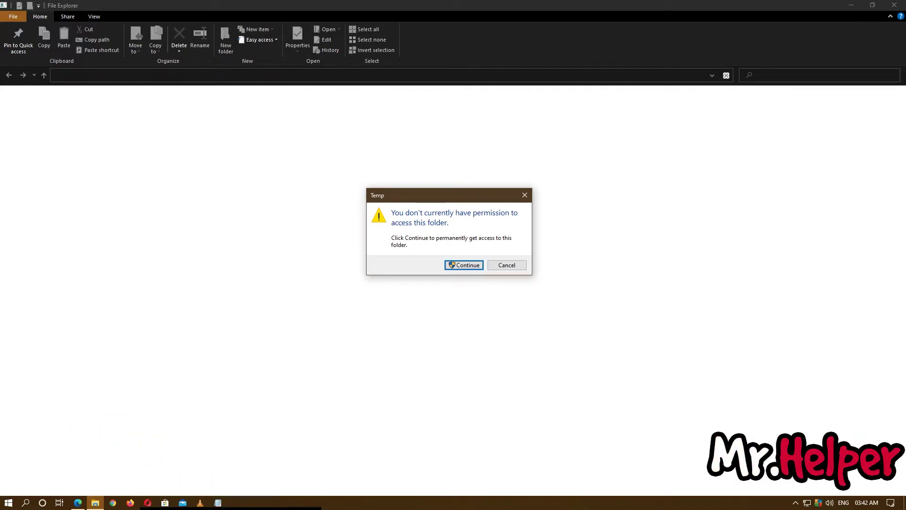
left_click(469, 265)
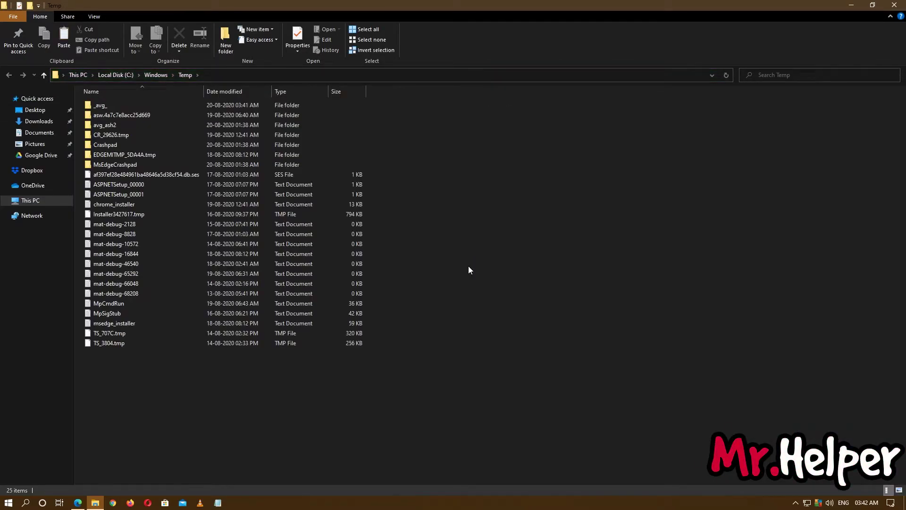
Step: Delete all items in the Windows Temp folder, granting administrator permission and skipping all items that are in use
left_click_drag(516, 408, 198, 89)
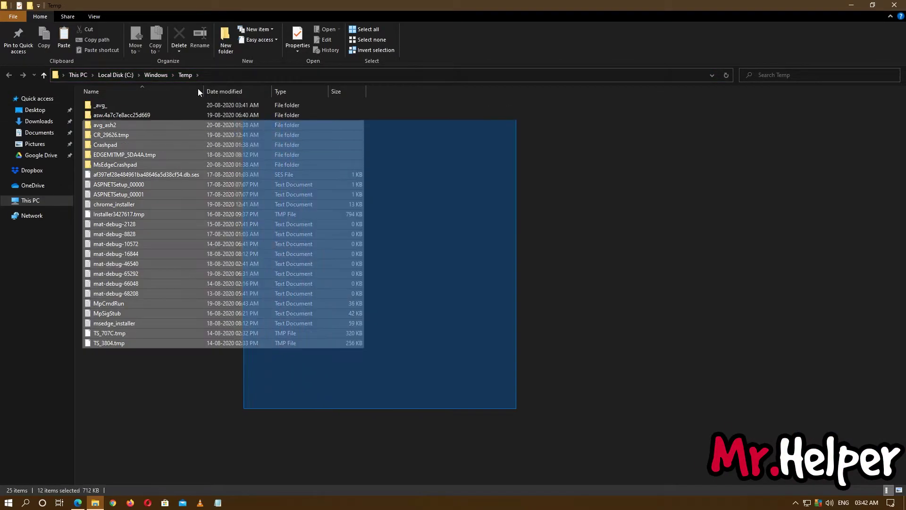
right_click(231, 171)
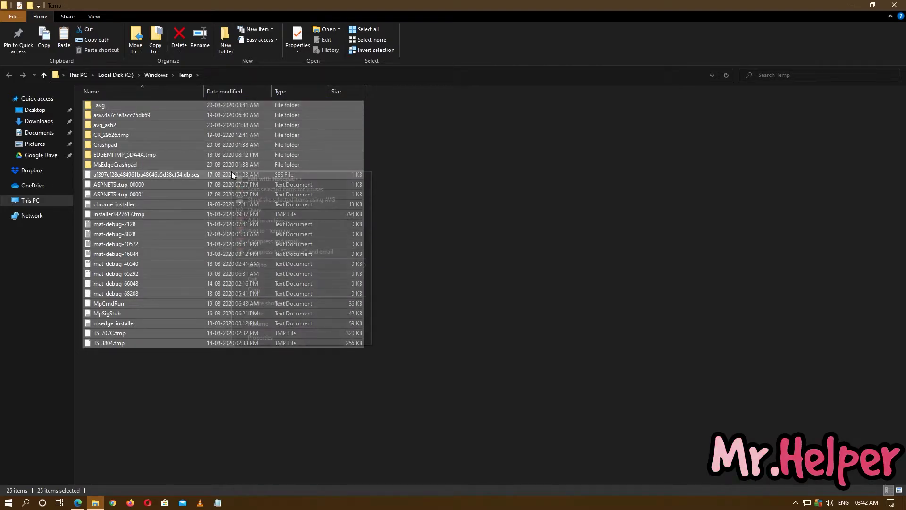
left_click(273, 311)
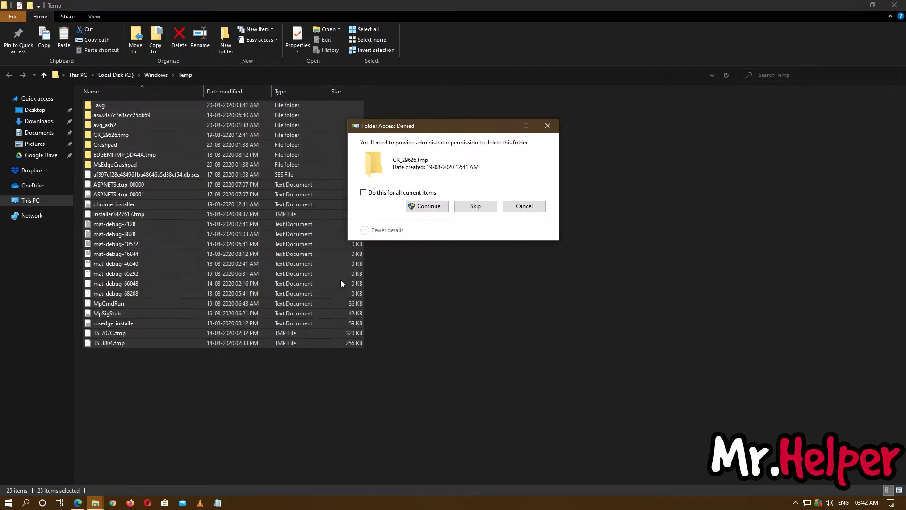
left_click(427, 207)
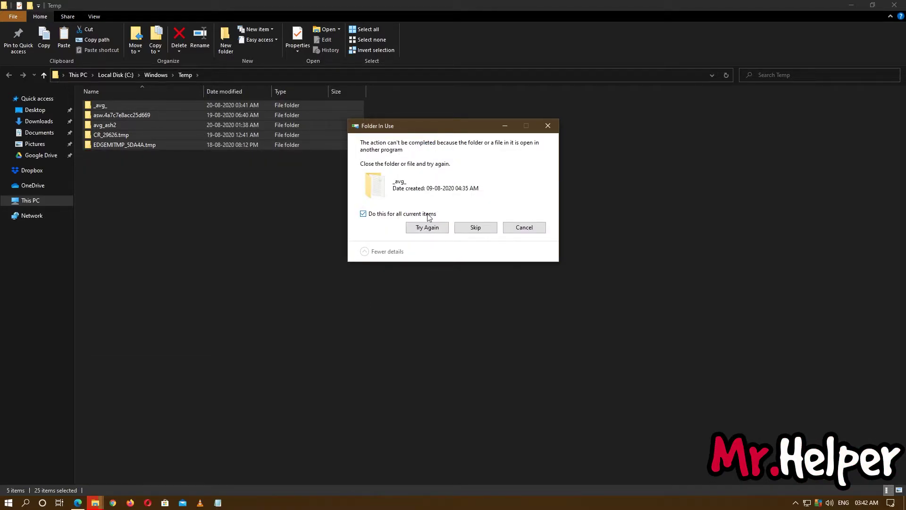
left_click(472, 228)
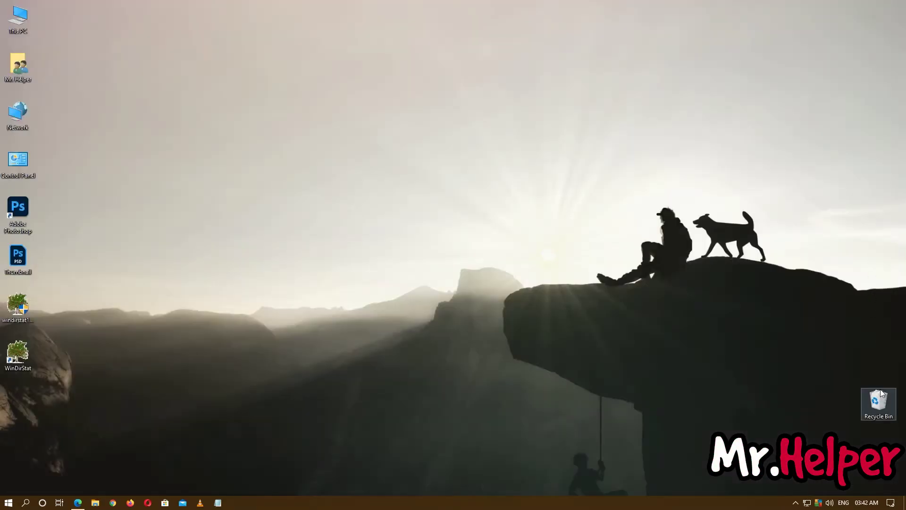
Step: Empty the Recycle Bin again to clear out the deleted temporary files
double_click(878, 401)
right_click(633, 222)
left_click(661, 302)
key("Return")
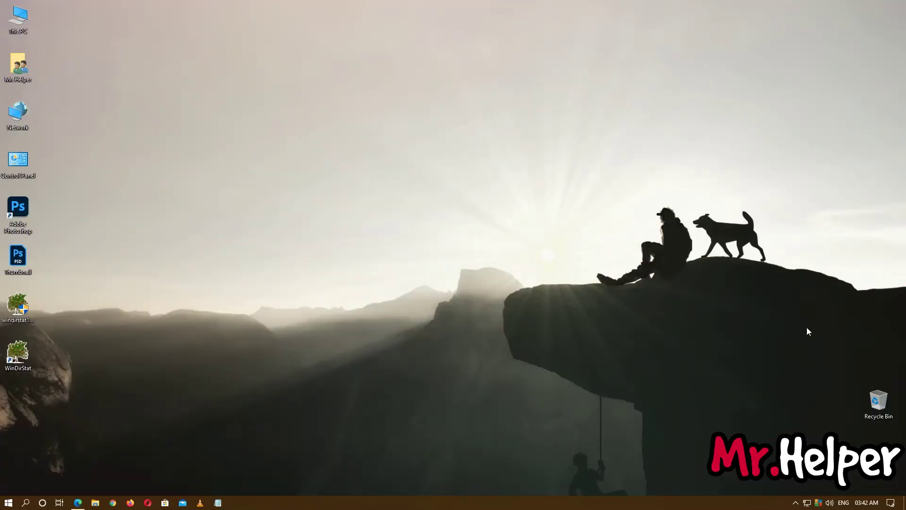
Step: Open the user's local temporary files folder with the Run command %Temp%
key("super+r")
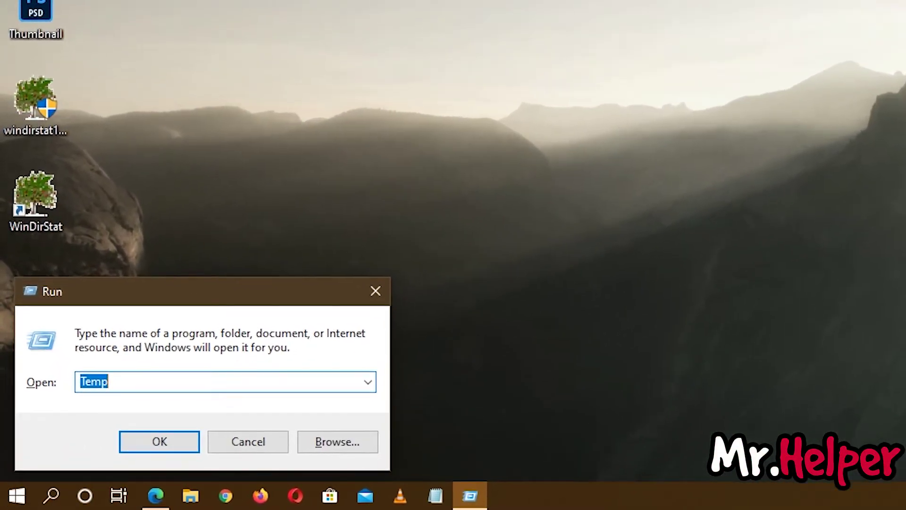
type("%")
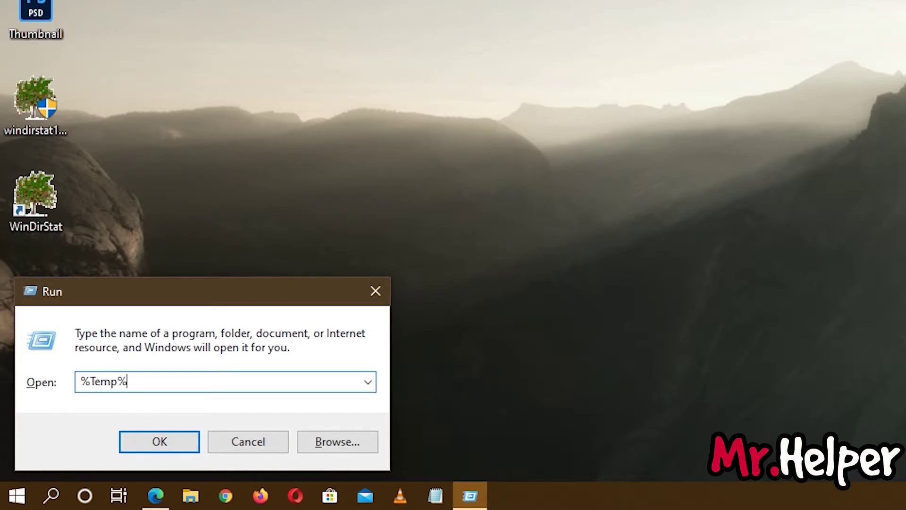
type("Temp%")
key("Return")
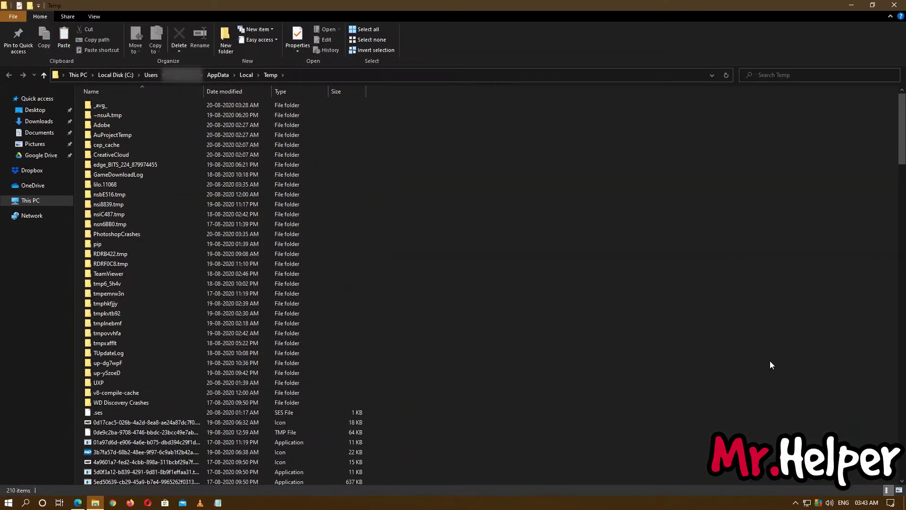
Step: Permanently delete all items in the user's local Temp folder, skipping all files that are in use
key("ctrl+a")
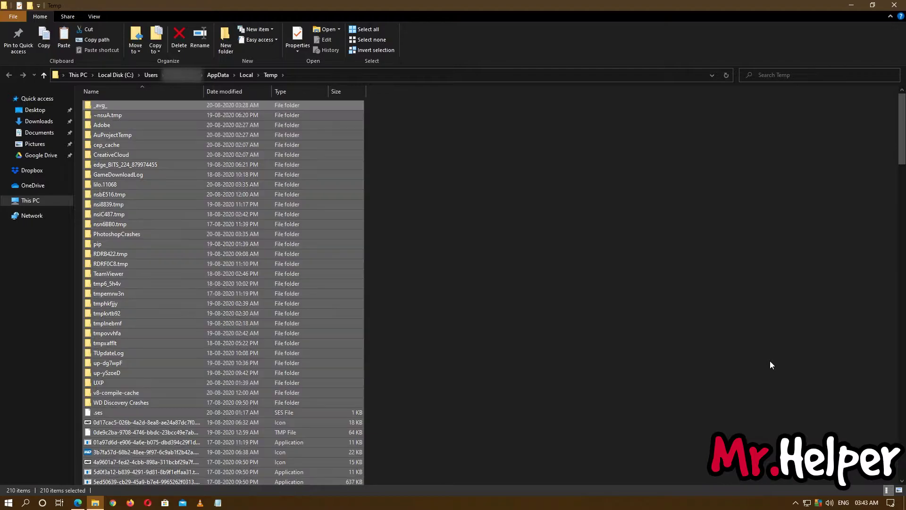
right_click(357, 255)
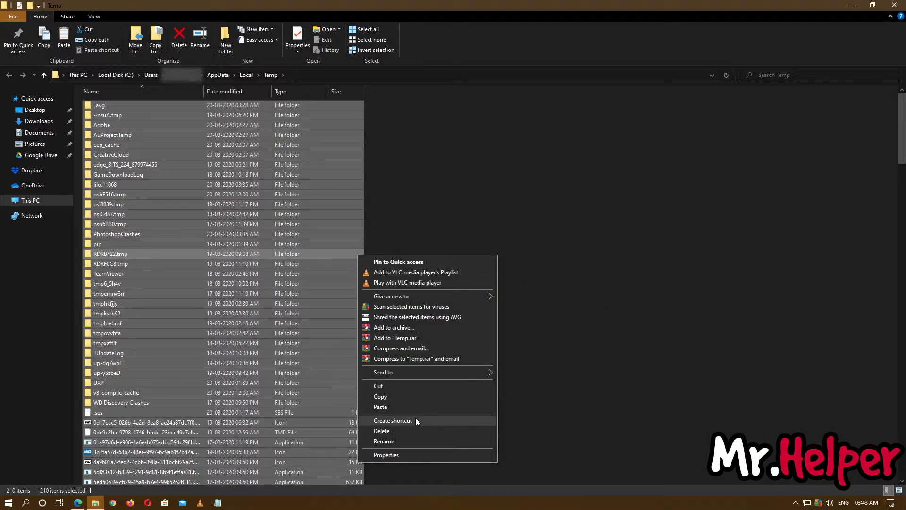
left_click(419, 429)
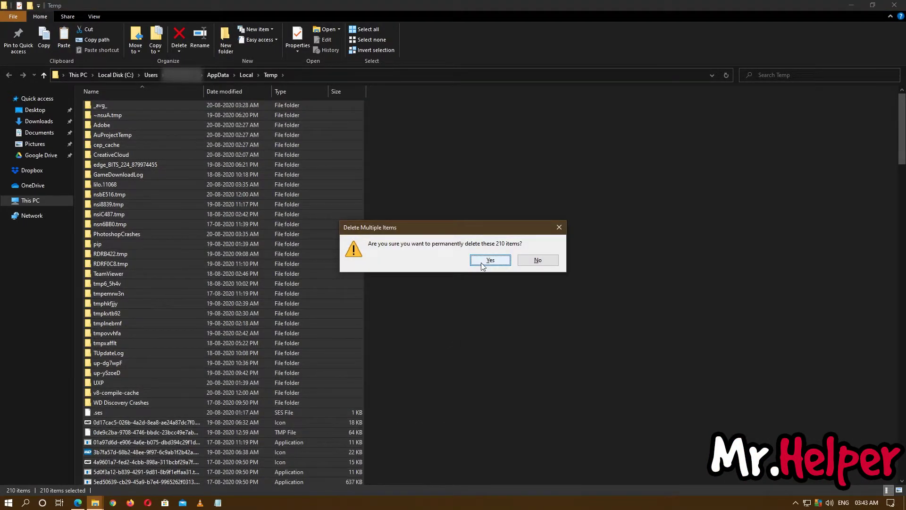
left_click(482, 264)
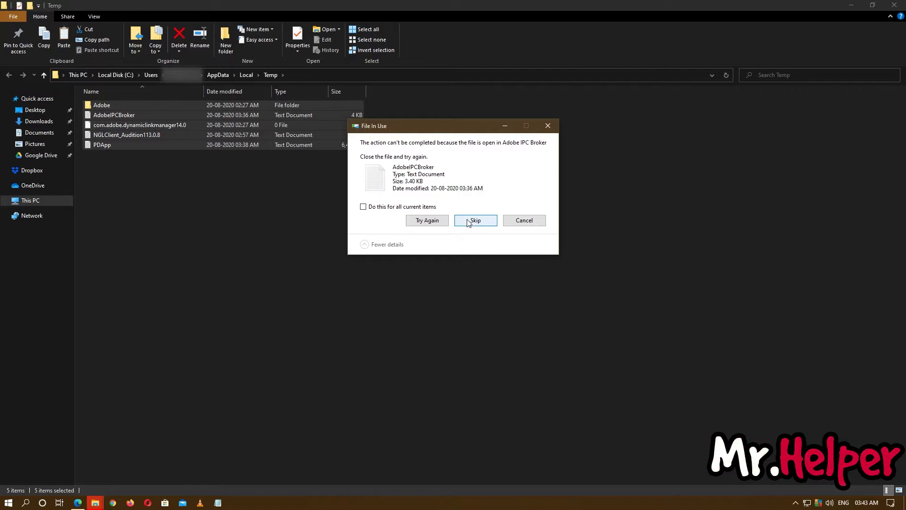
left_click(469, 221)
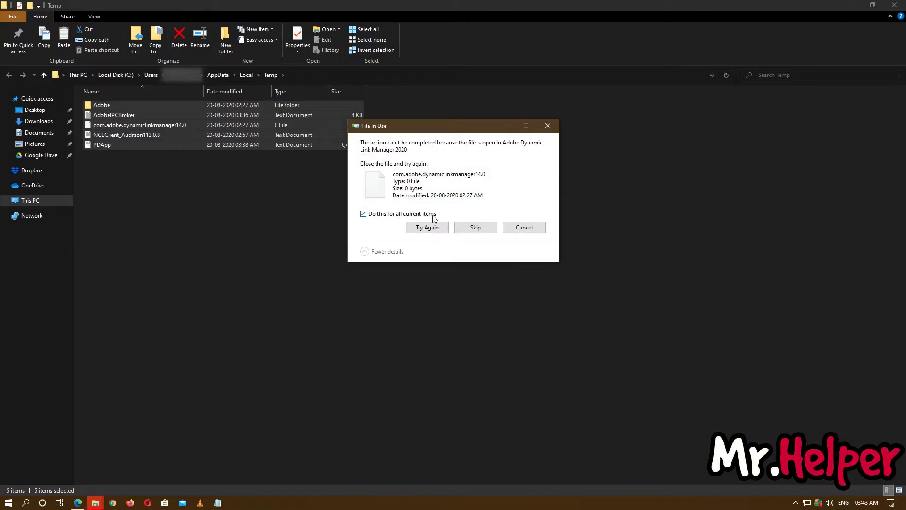
left_click(477, 228)
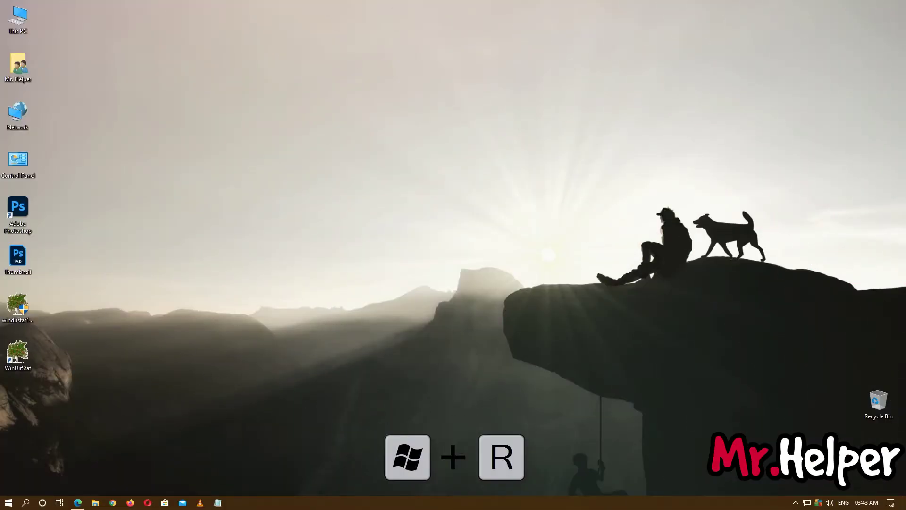
Step: Open the recent items folder with the Run command Recent
key("super+r")
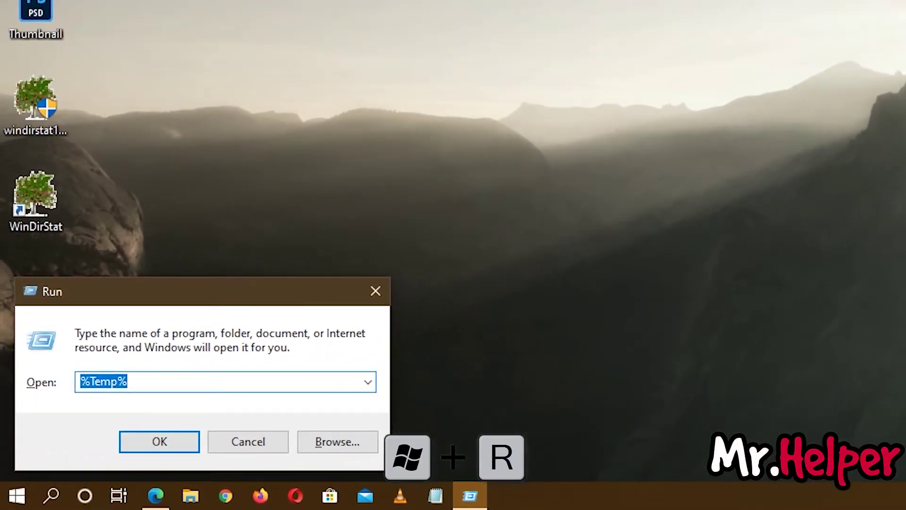
type("Recent")
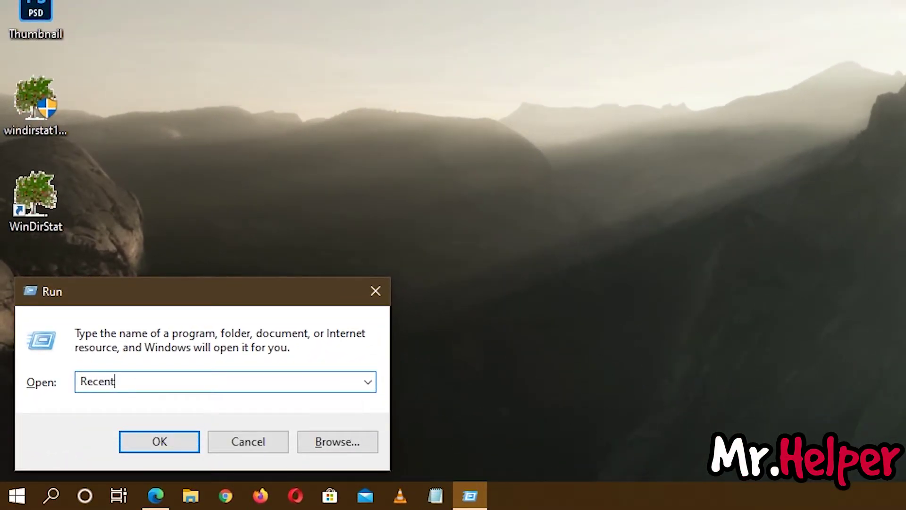
key("Return")
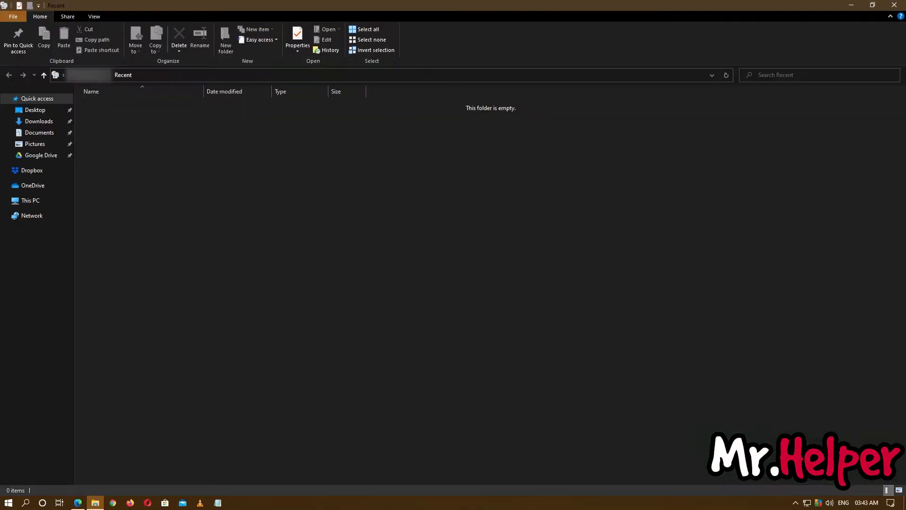
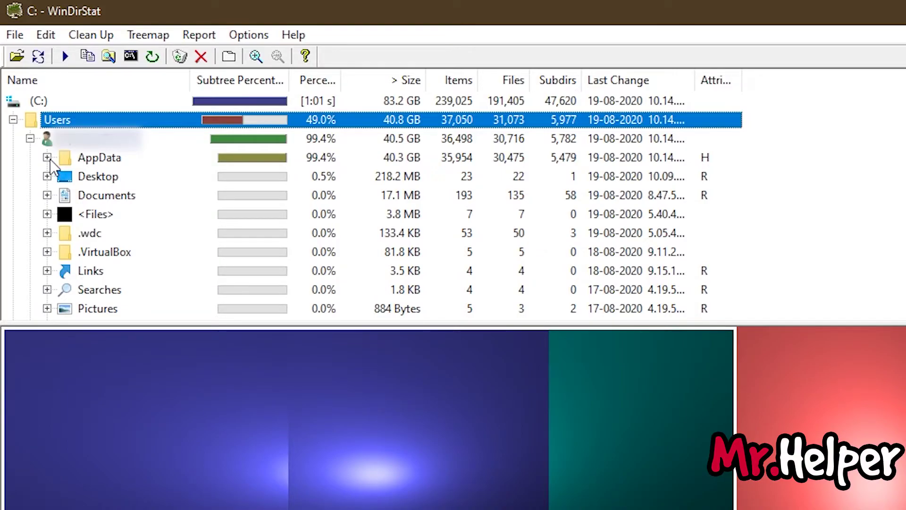
Step: In WinDirStat, expand the user's AppData, Roaming, Adobe and Common folders and open Media Cache Files in File Explorer
left_click(70, 182)
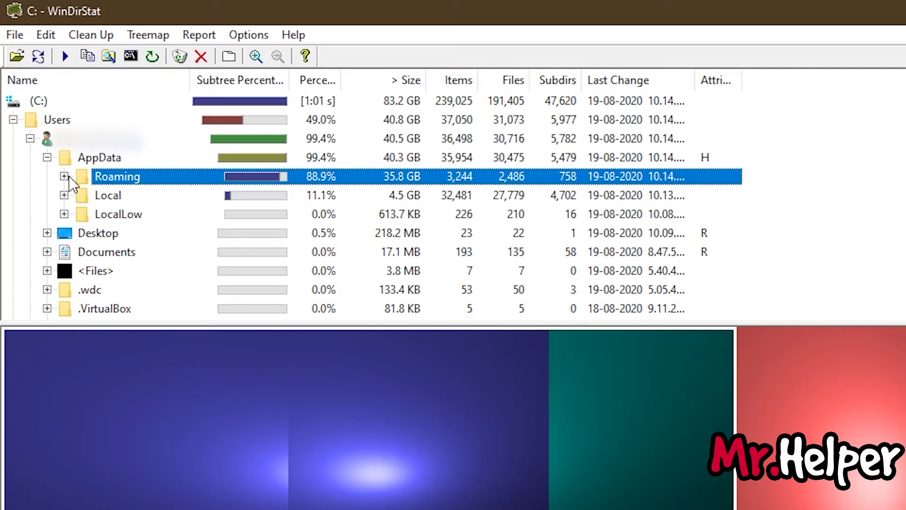
left_click(64, 177)
left_click(78, 189)
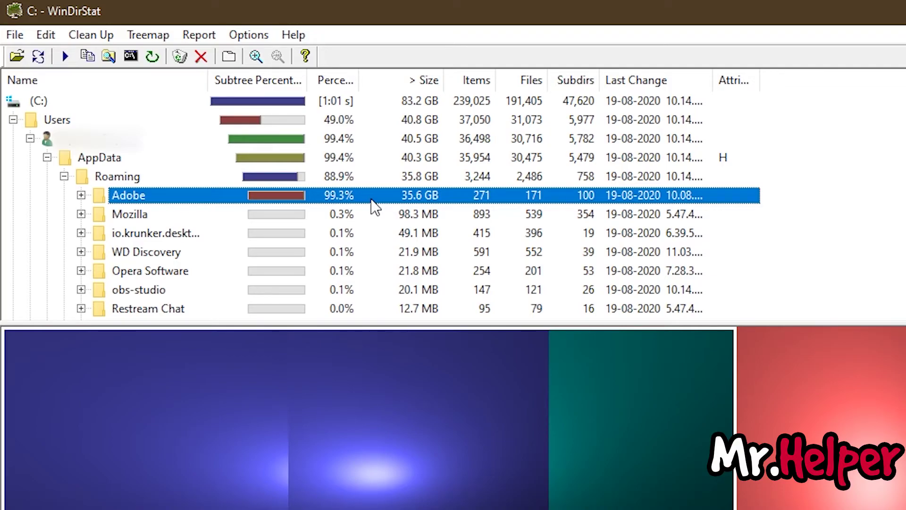
left_click(81, 195)
left_click(125, 215)
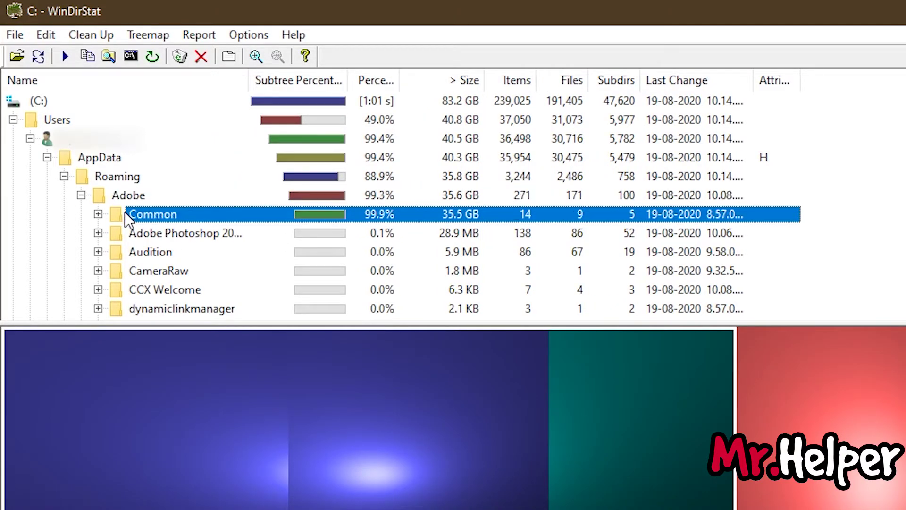
left_click(101, 214)
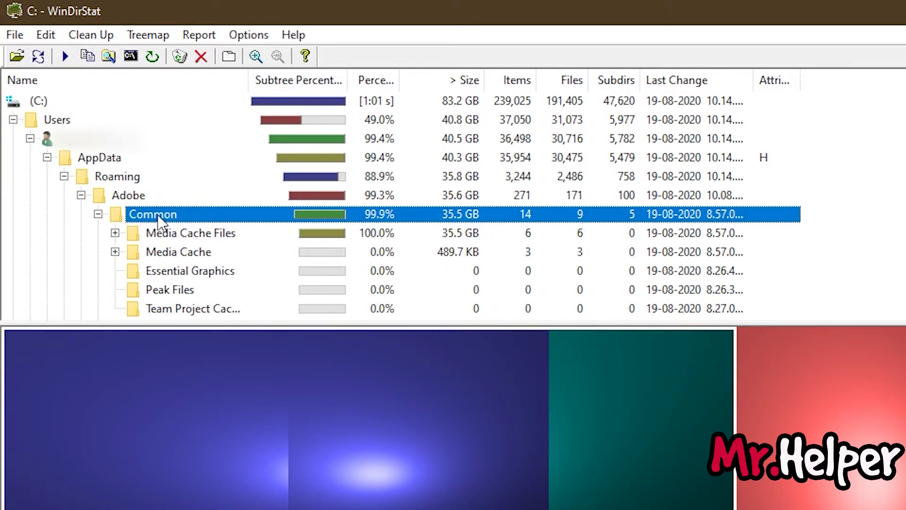
left_click(268, 232)
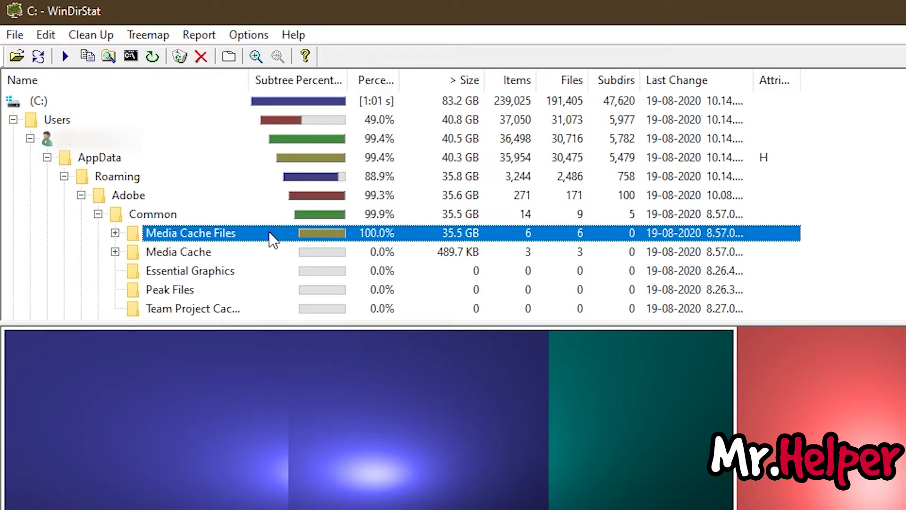
right_click(272, 238)
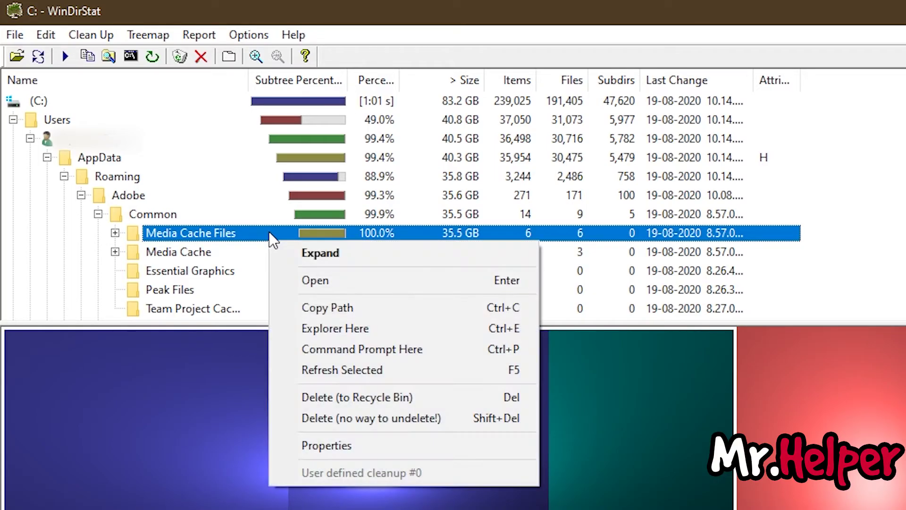
left_click(332, 328)
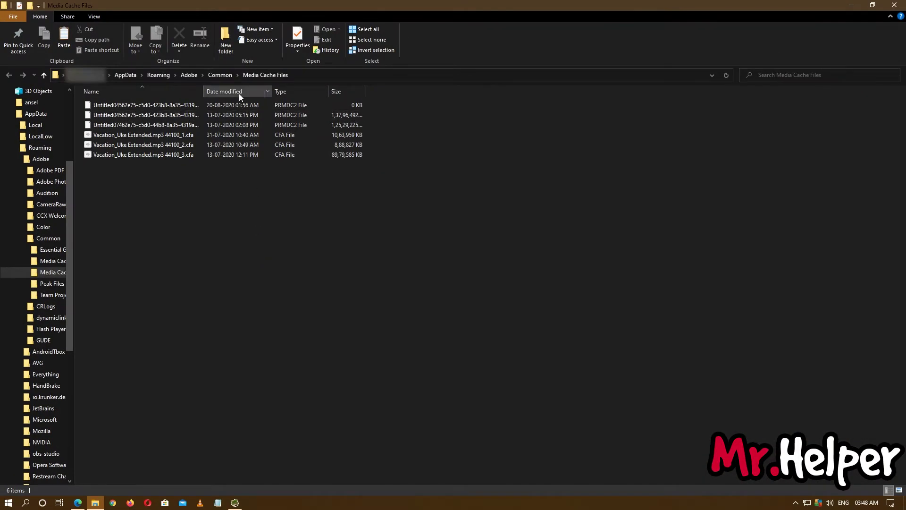
Step: Go up to Adobe's Common folder and permanently delete all the cache folders in it
left_click(230, 74)
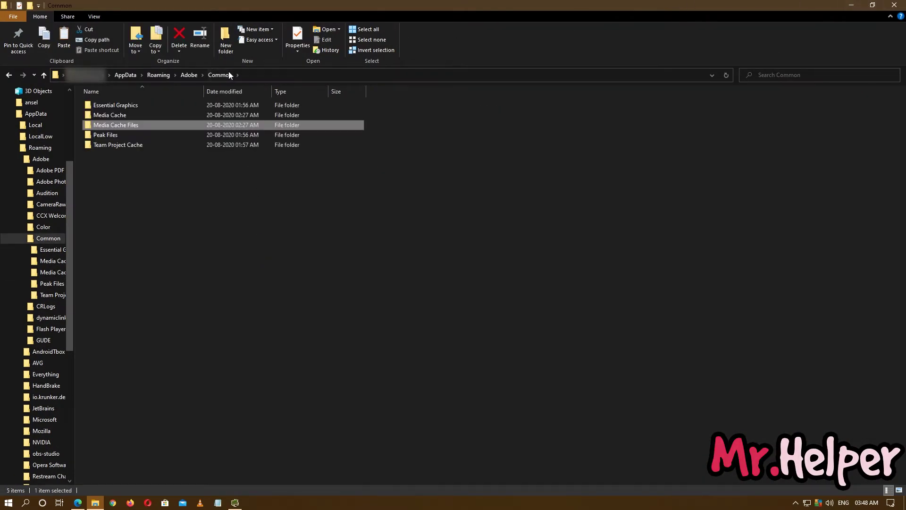
left_click_drag(215, 191, 165, 102)
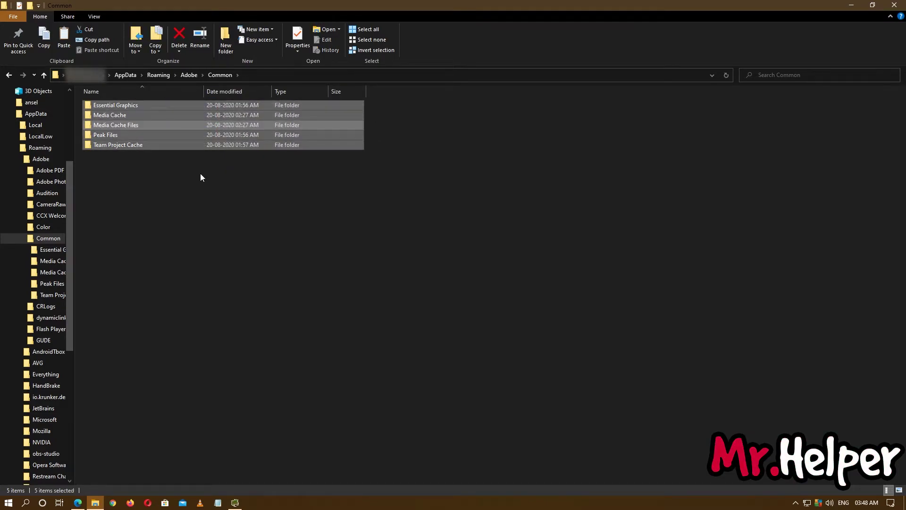
key("shift+Delete")
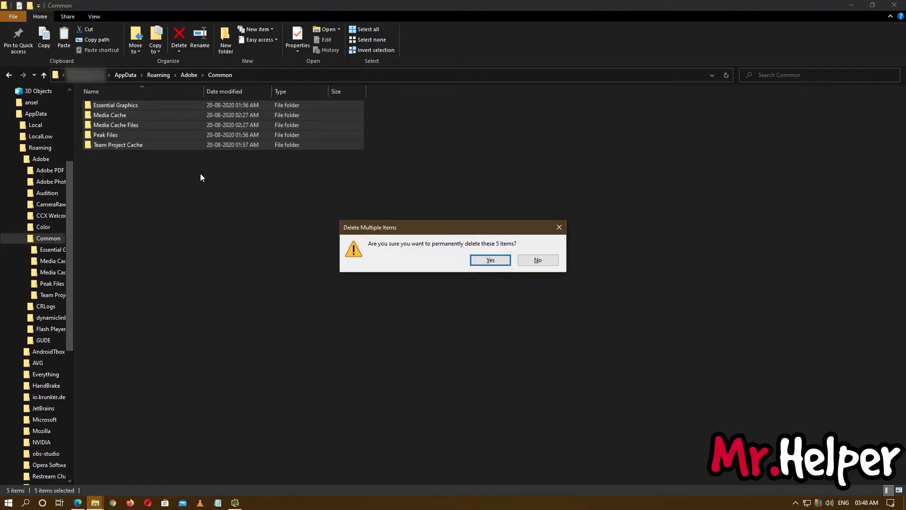
key("Return")
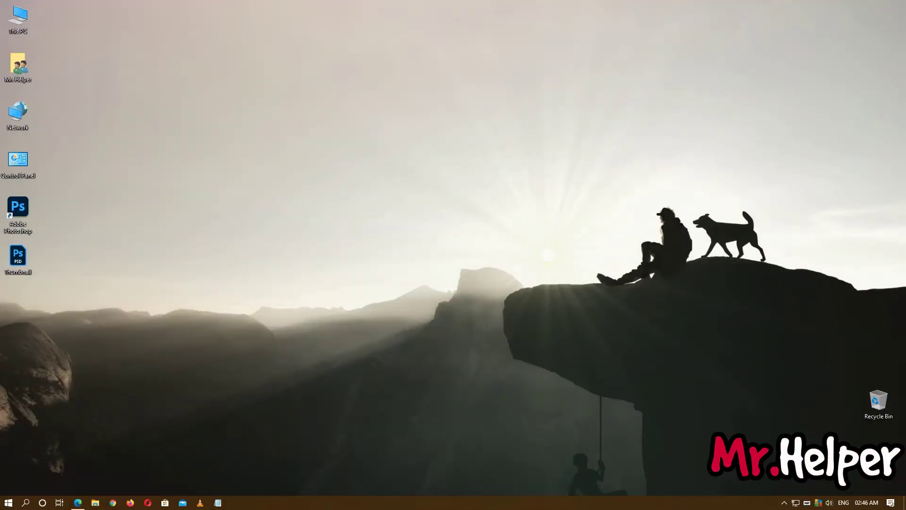
Step: Start Disk Cleanup for Local Disk (C:) from the drive's properties in This PC
double_click(14, 17)
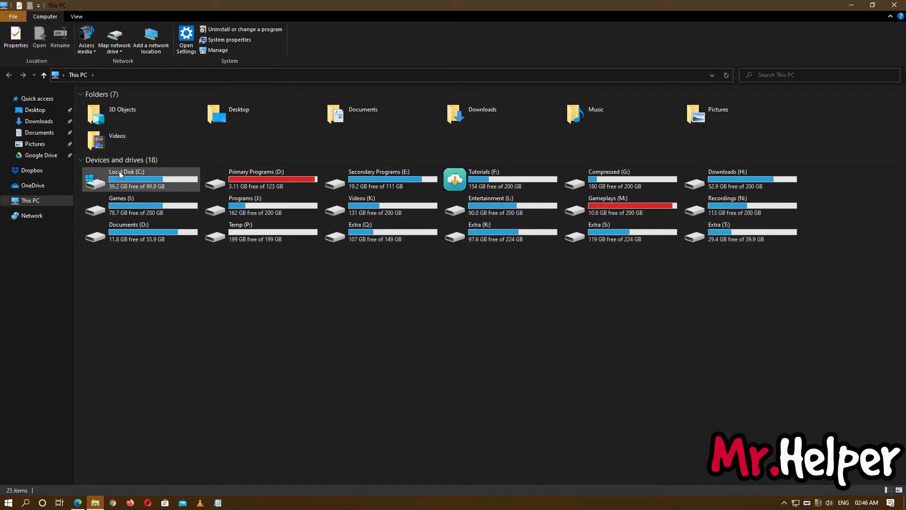
right_click(126, 177)
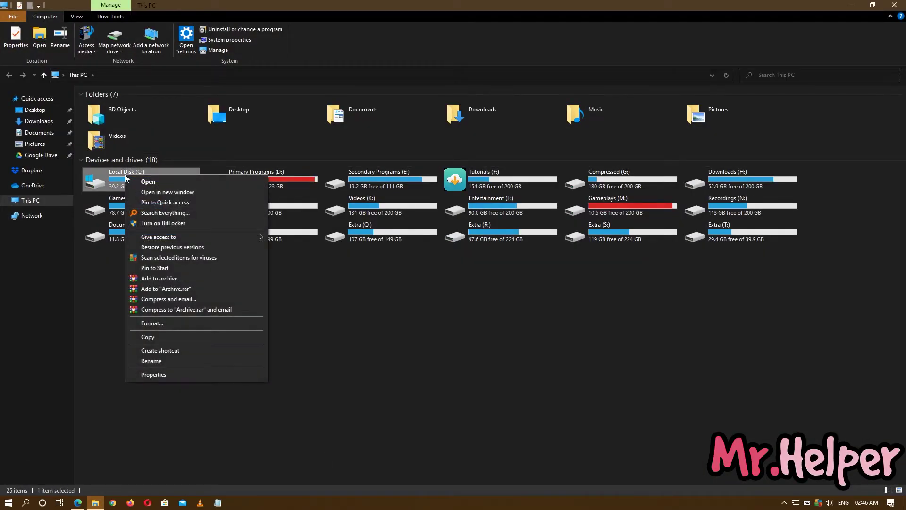
left_click(152, 373)
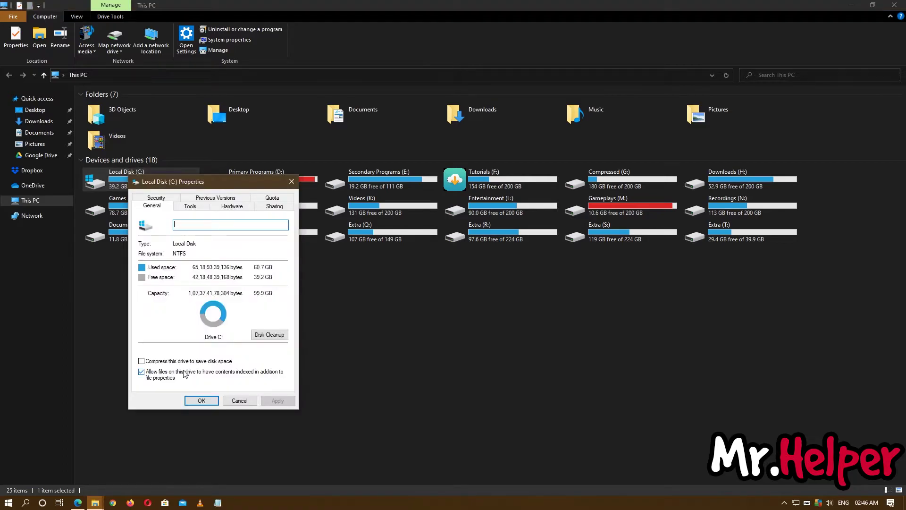
left_click(269, 336)
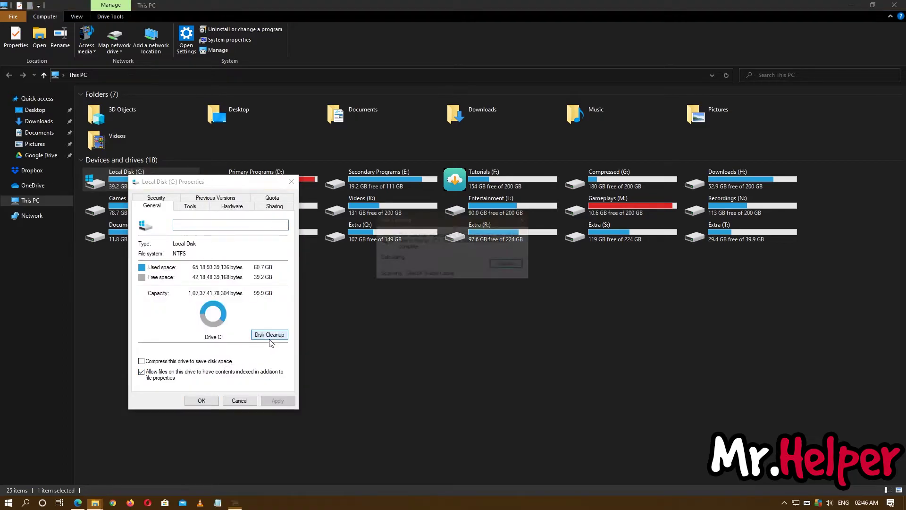
left_click(228, 314)
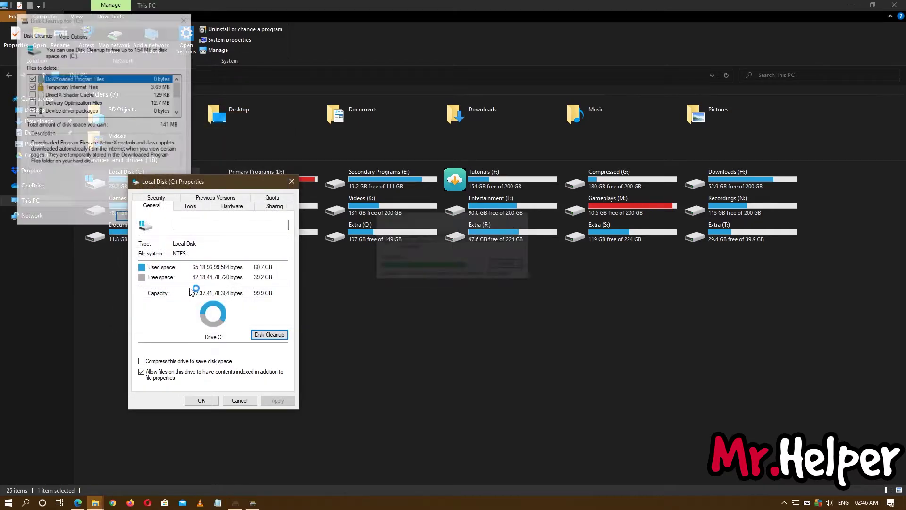
Step: Include every file category in the cleanup of drive C:, such as DirectX Shader Cache and Delivery Optimization Files, and permanently delete the files
left_click(32, 102)
scroll(34, 99, "down", 2)
left_click(32, 94)
left_click(31, 86)
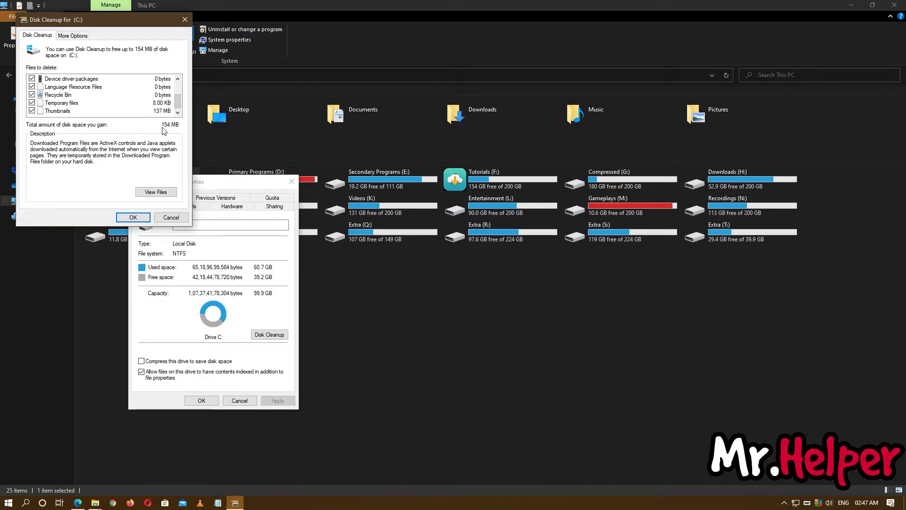
left_click(144, 217)
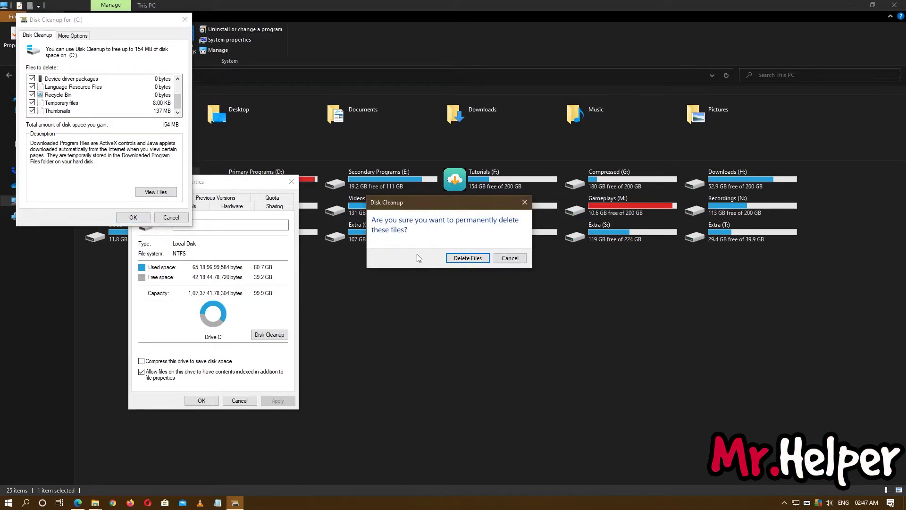
left_click(461, 259)
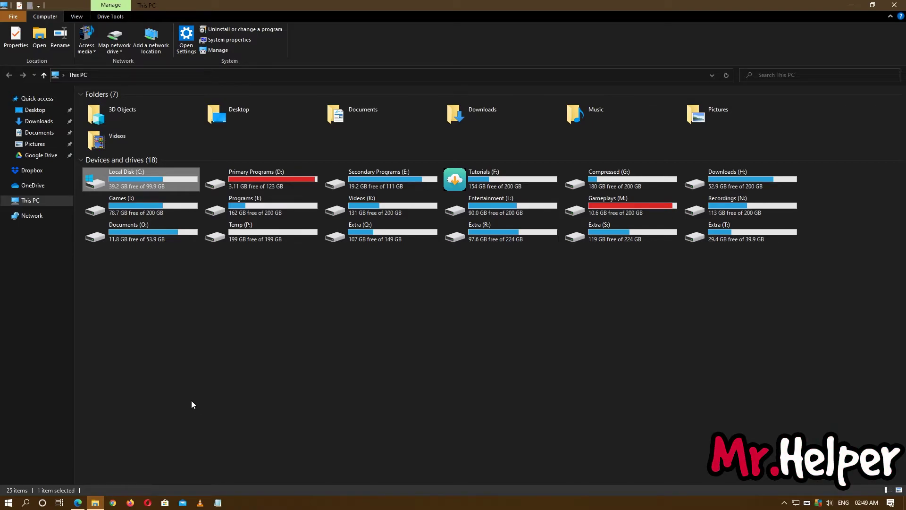
Step: Open the Apps & features list in Windows Settings from This PC and uninstall Xbox Console Companion
left_click(254, 29)
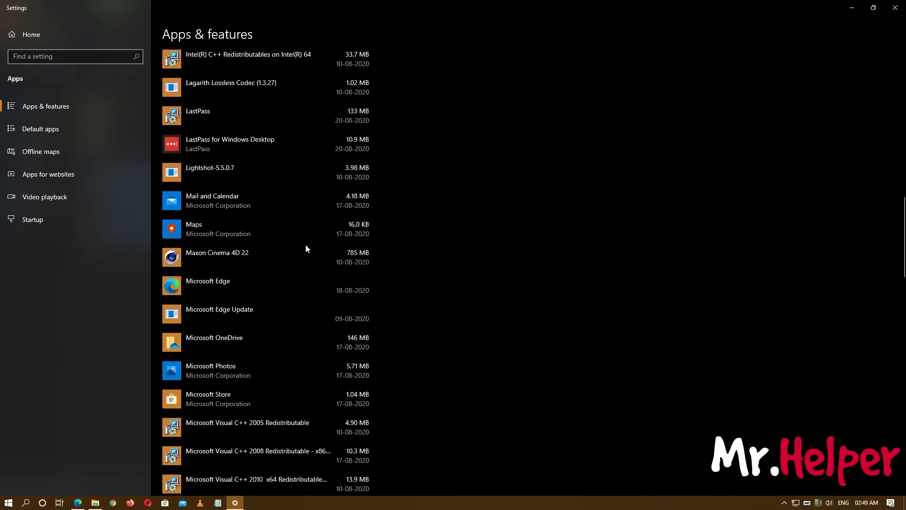
scroll(306, 248, "down", 10)
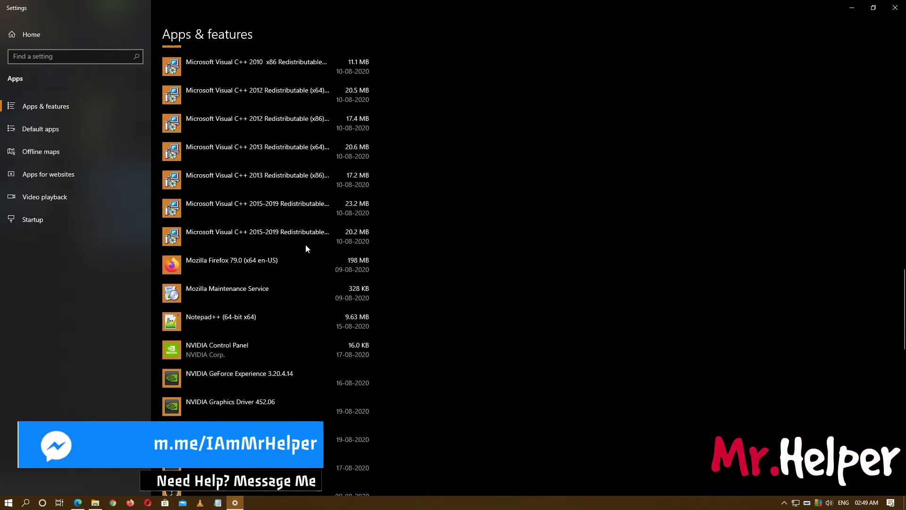
scroll(305, 248, "down", 3)
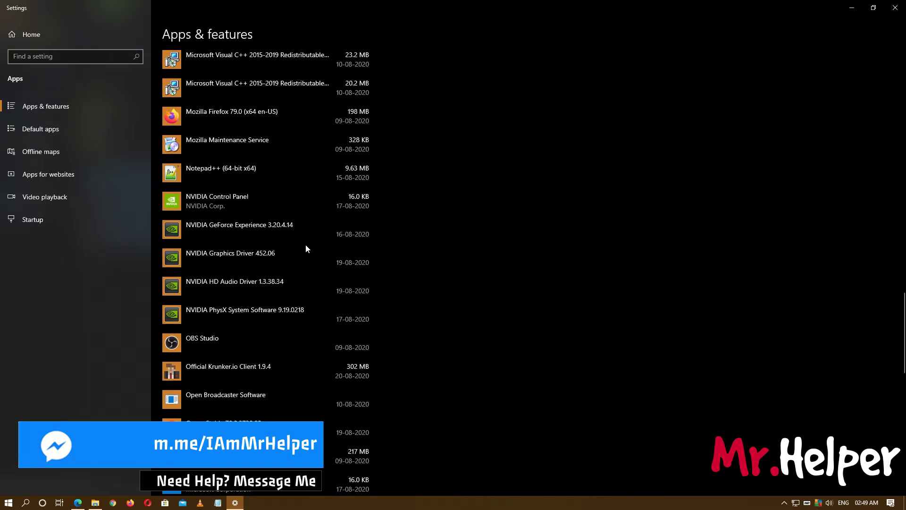
scroll(306, 248, "down", 13)
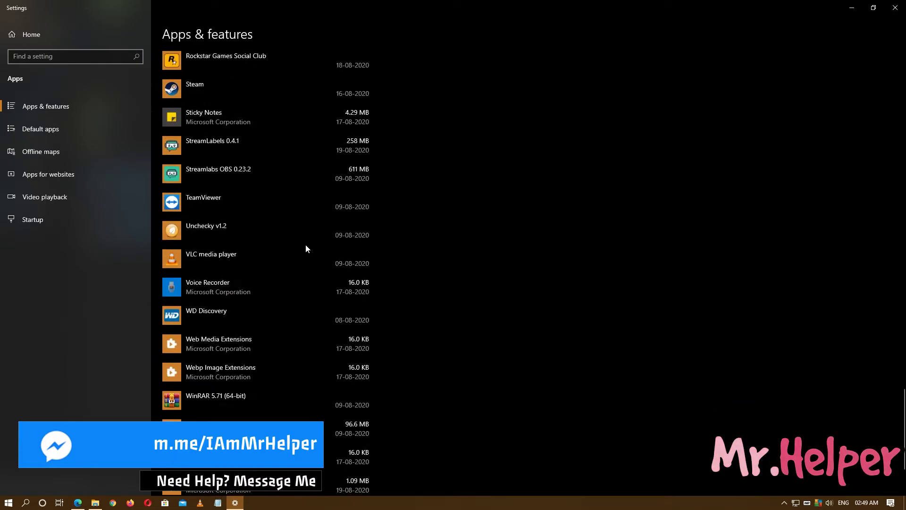
scroll(306, 246, "up", 13)
scroll(306, 246, "down", 13)
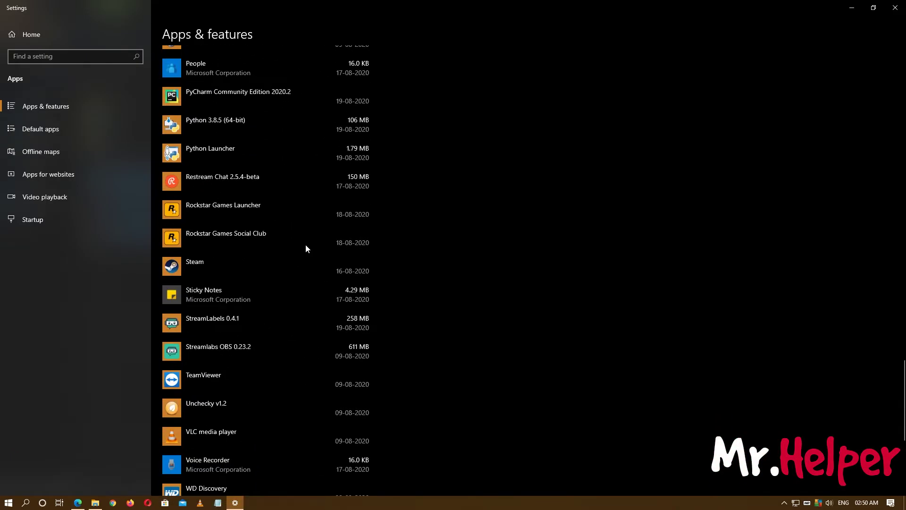
left_click(321, 340)
left_click(349, 376)
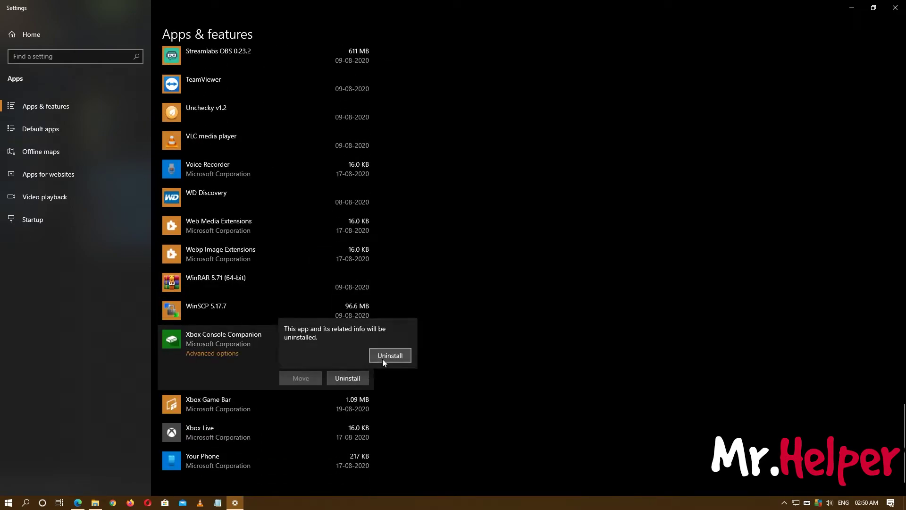
left_click(385, 357)
Step: Uninstall the Xbox Live app
left_click(319, 395)
left_click(321, 396)
left_click(348, 405)
left_click(373, 384)
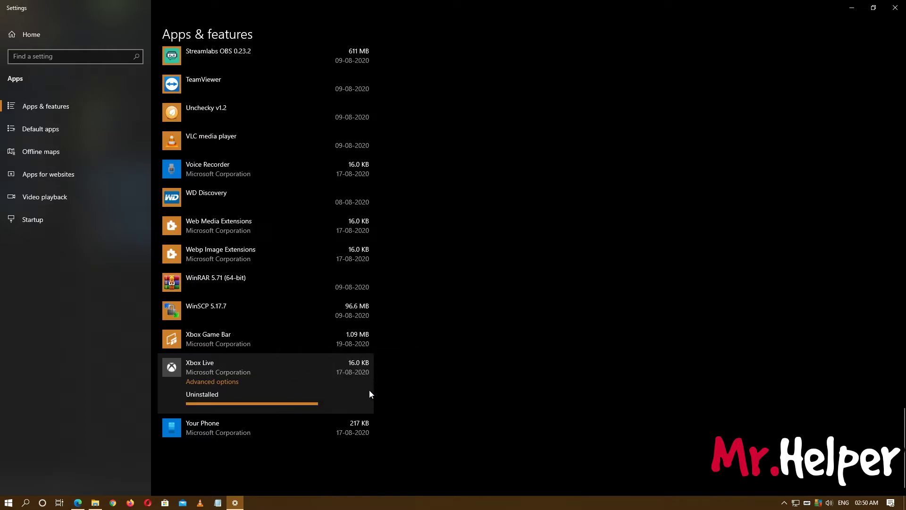
scroll(313, 350, "up", 10)
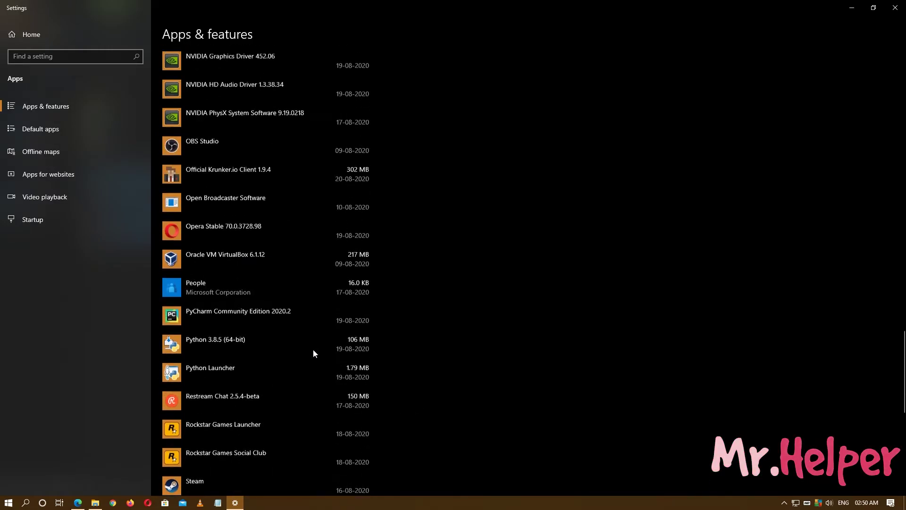
scroll(312, 350, "up", 15)
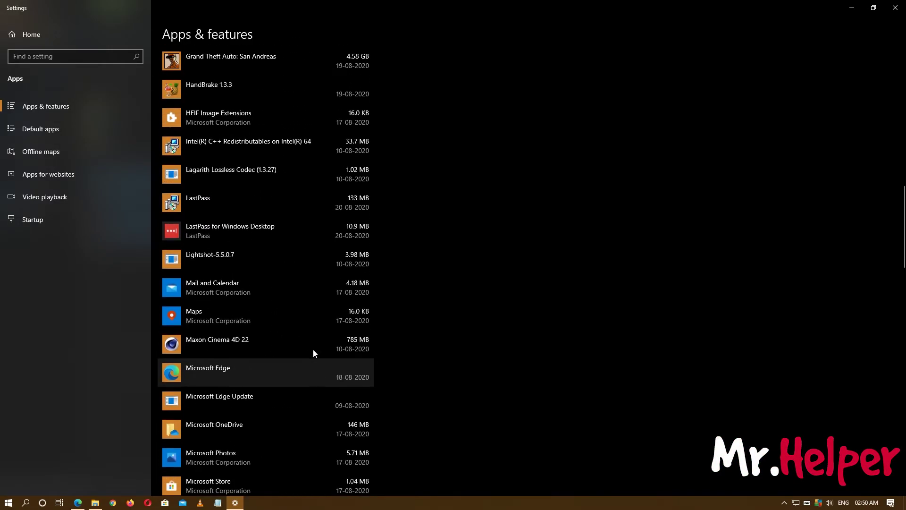
left_click(323, 402)
scroll(319, 397, "up", 6)
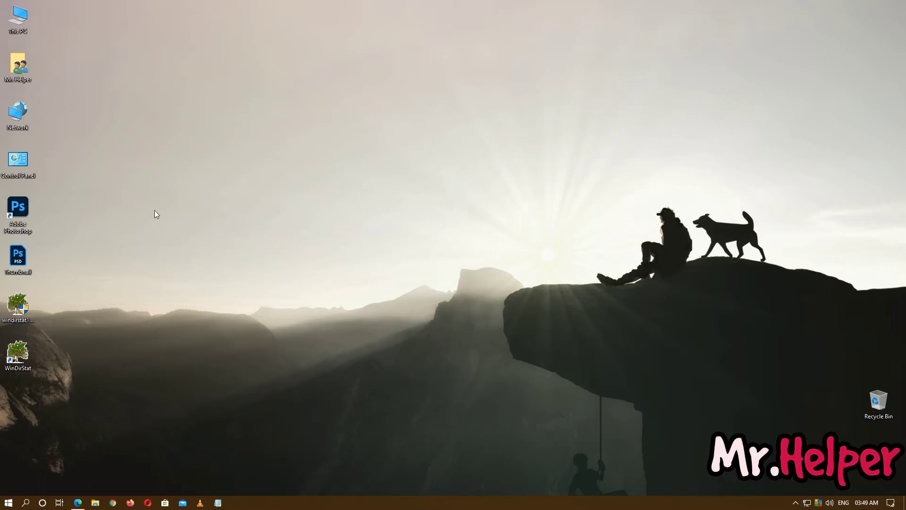
Step: Launch Adobe Photoshop from the desktop and open its Scratch Disks preferences
double_click(24, 226)
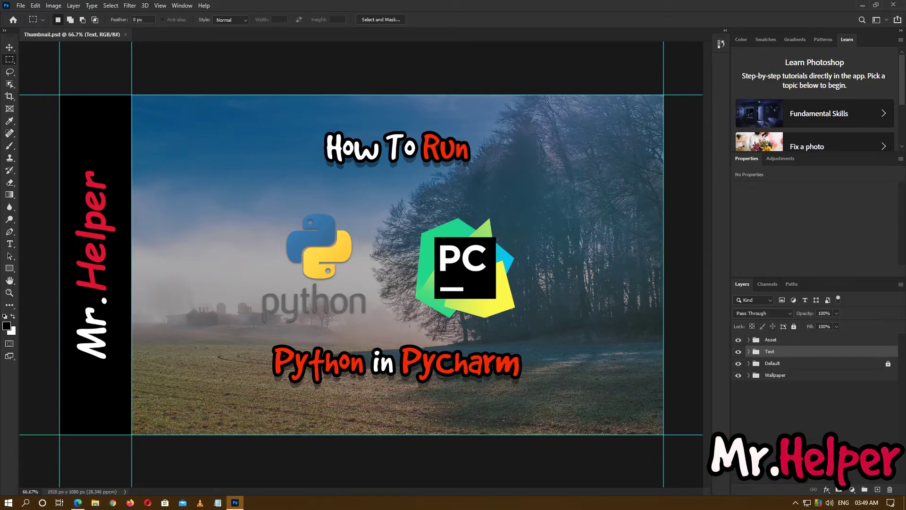
left_click(38, 5)
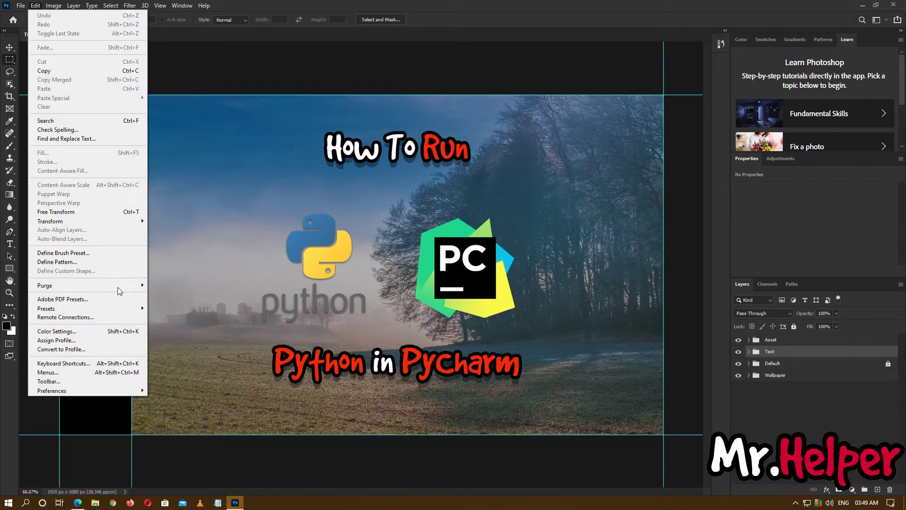
mouse_move(122, 391)
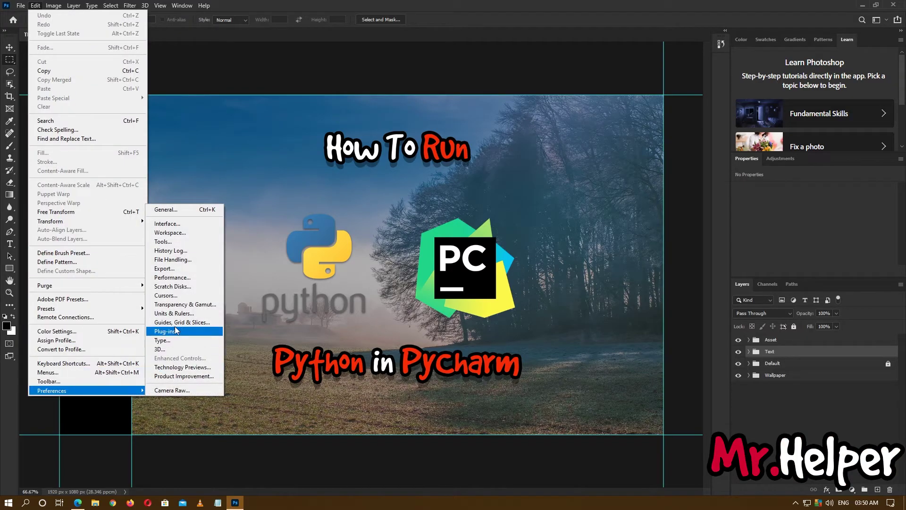
left_click(190, 287)
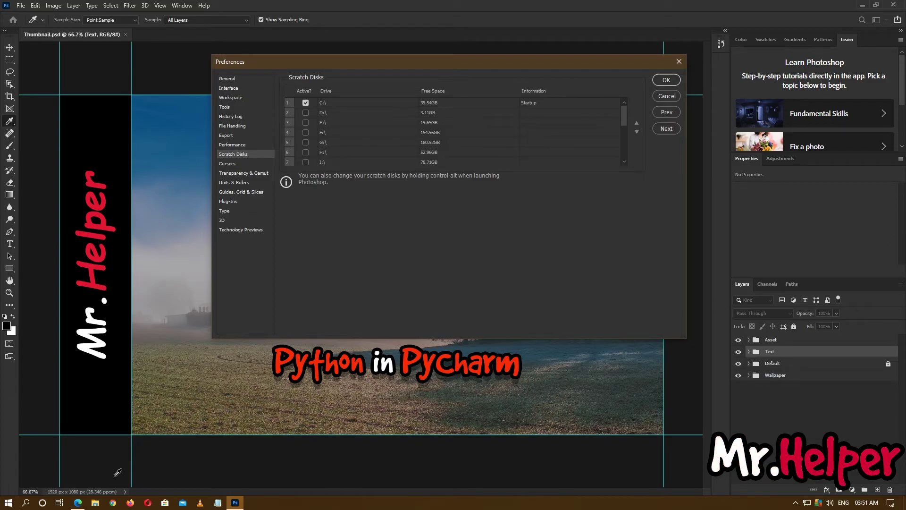
Step: Switch to File Explorer and check the free space of the drives in This PC, especially Temp (P:)
left_click(98, 503)
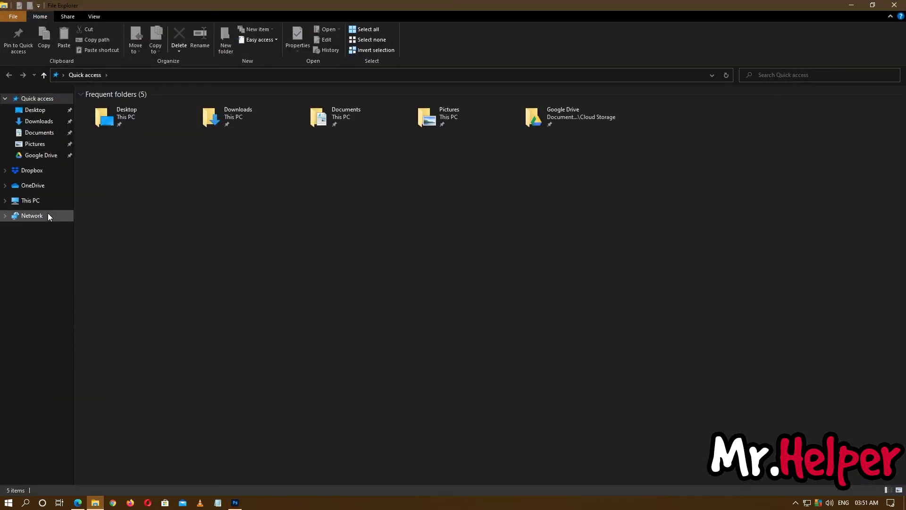
left_click(45, 200)
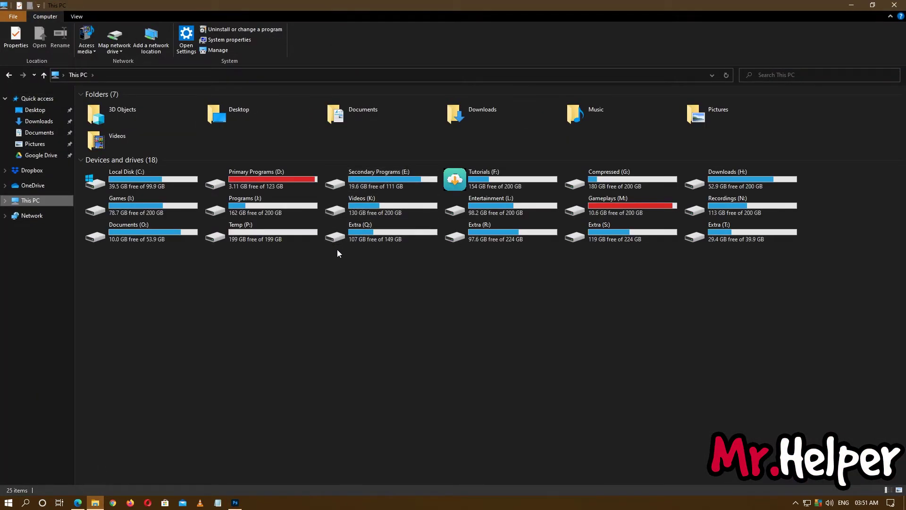
left_click(296, 240)
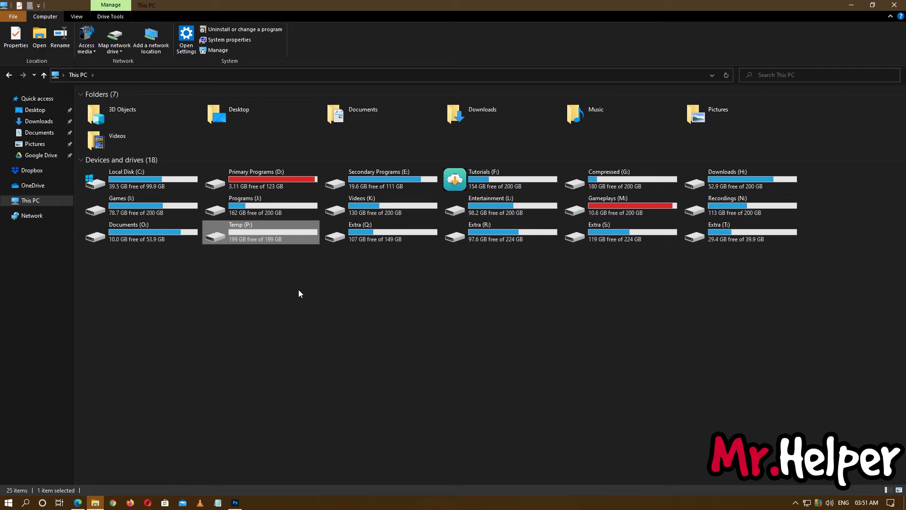
Step: Return to Photoshop, make drive P:\ an active scratch disk in addition to C:\, and apply the preferences
left_click(235, 502)
scroll(346, 163, "down", 1)
scroll(345, 162, "down", 3)
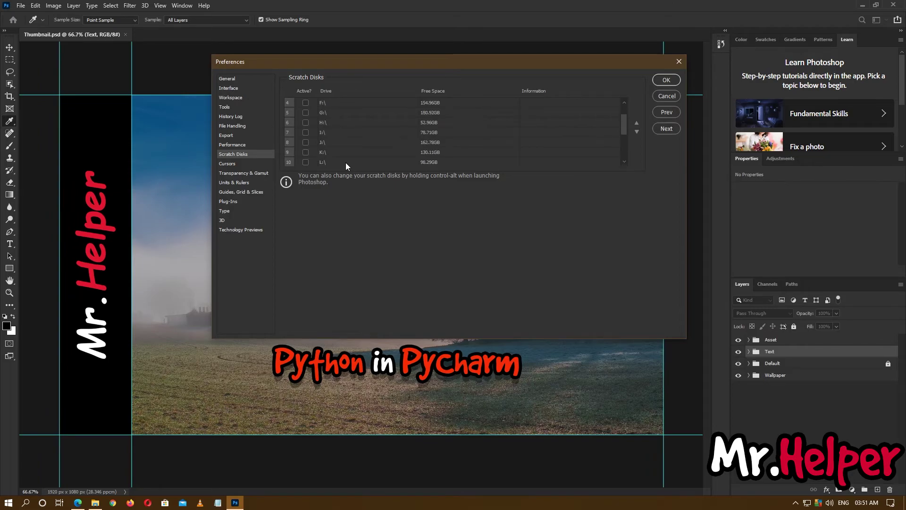
scroll(345, 163, "down", 1)
scroll(346, 162, "down", 2)
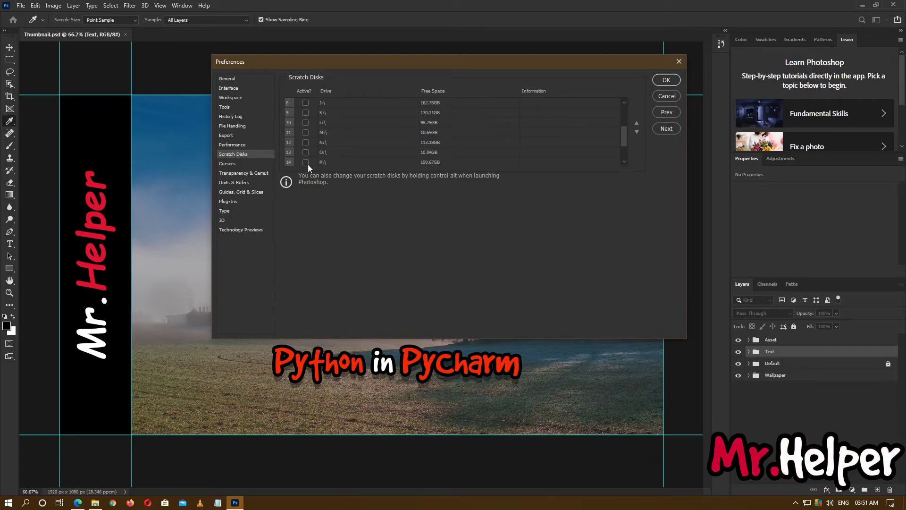
left_click(305, 162)
scroll(349, 150, "down", 3)
scroll(349, 151, "down", 1)
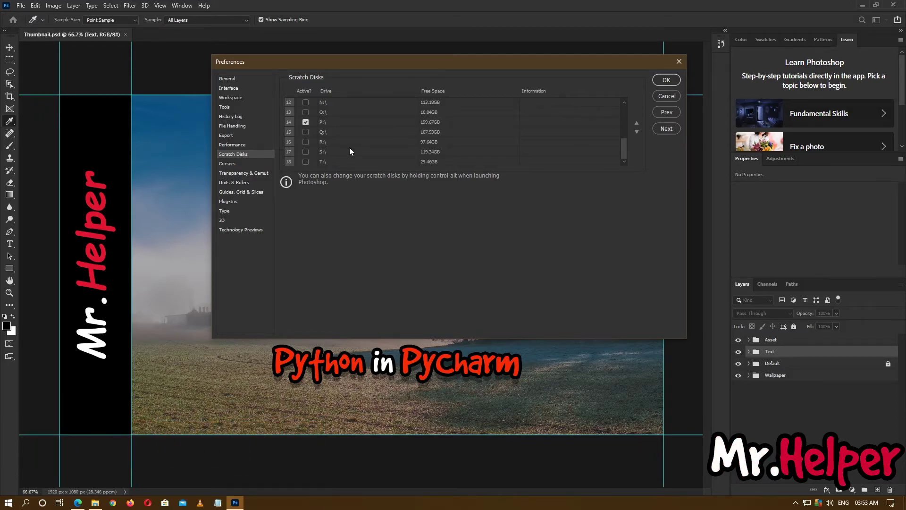
scroll(350, 148, "up", 4)
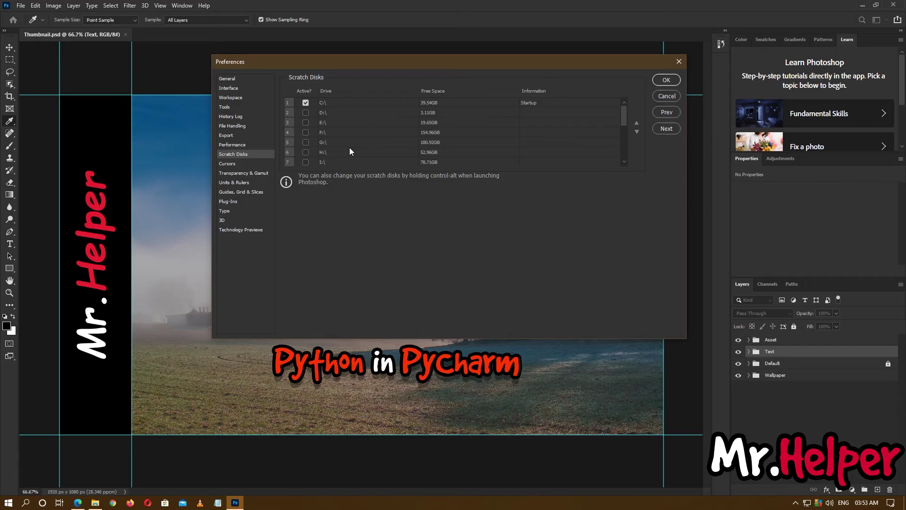
left_click(663, 80)
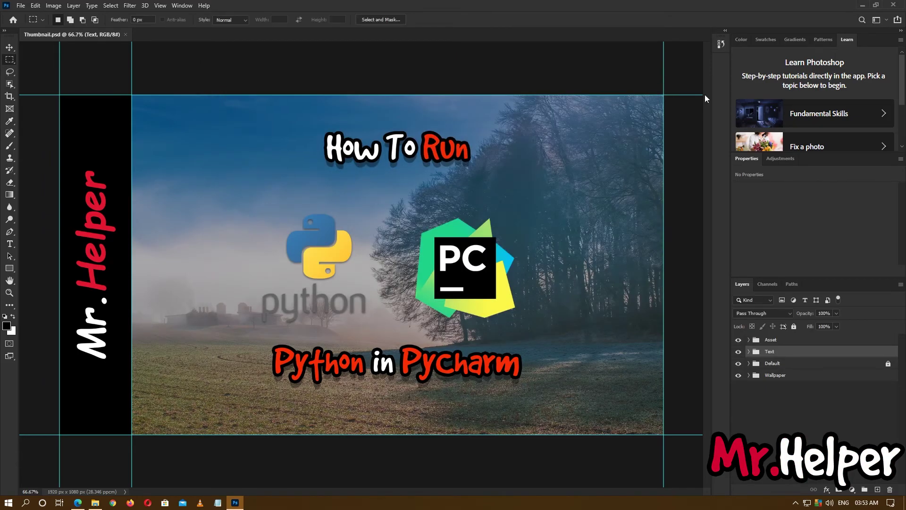